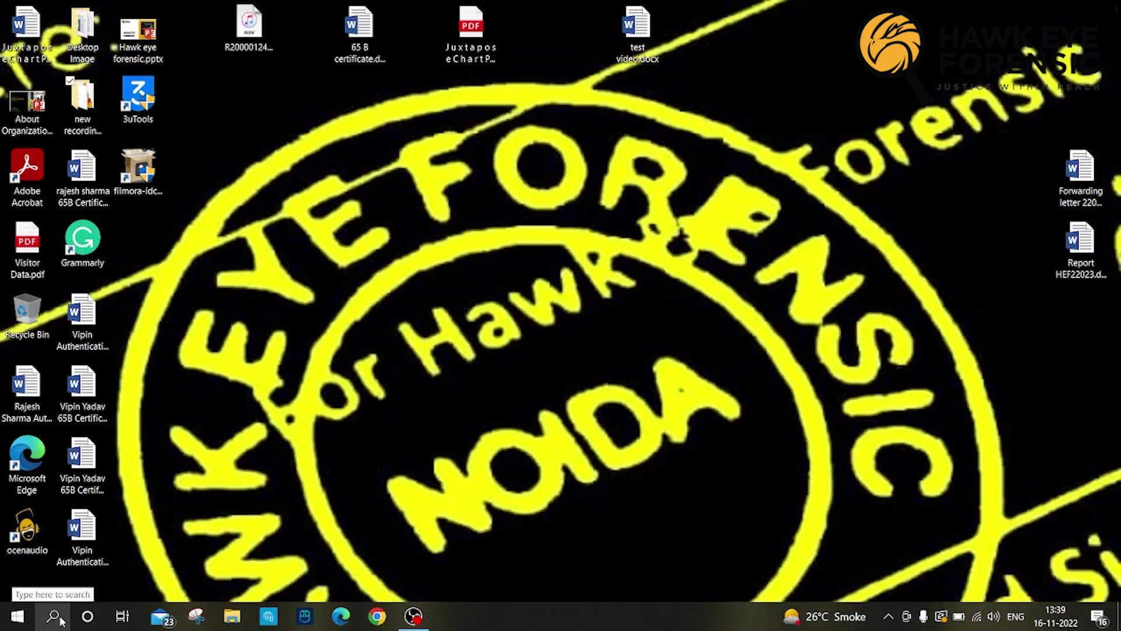
# Step: Search Windows Start for 'encase' to find EnCase v8.11
pyautogui.click(60, 621)
pyautogui.write('encase')
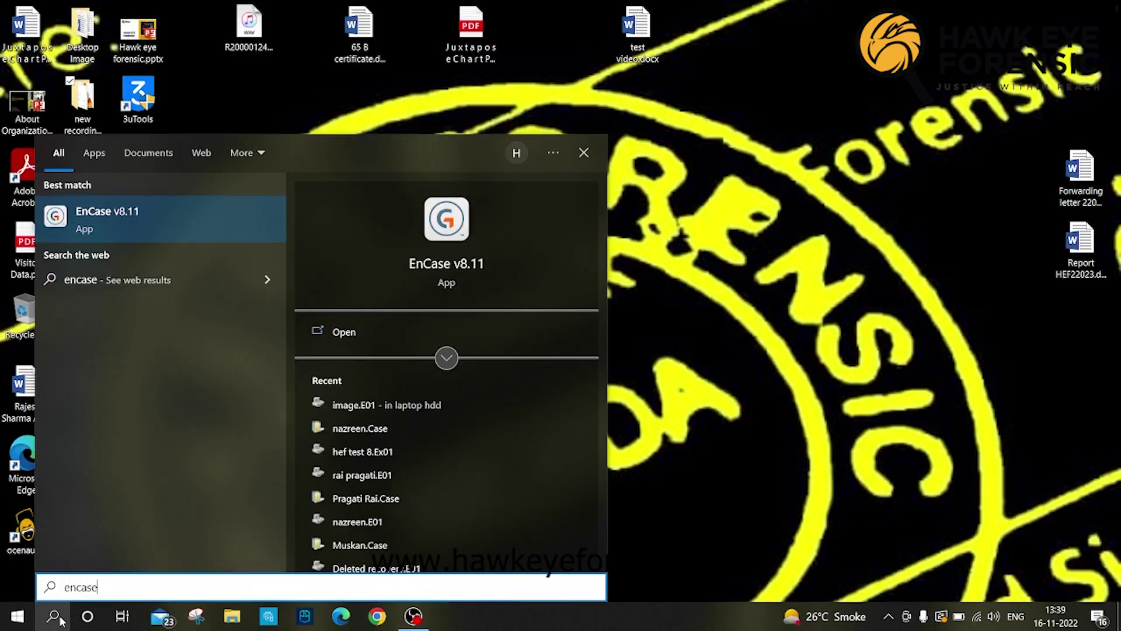
# Step: Launch EnCase v8.11 from the best-match search result
pyautogui.press('Return')
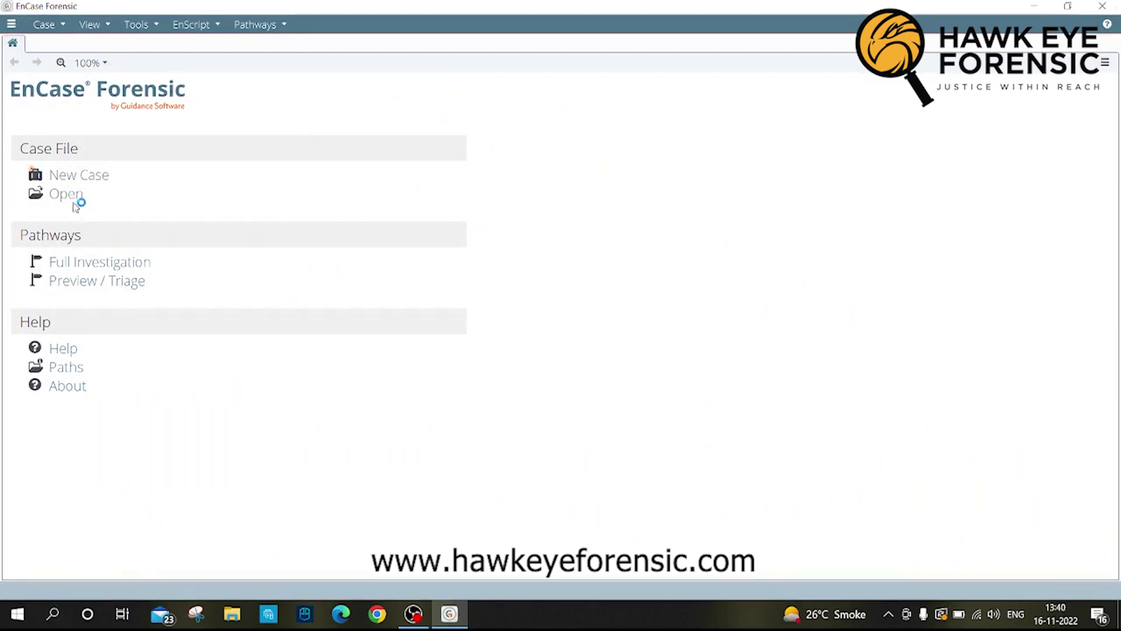
# Step: Start a new case using the #4 Forensic (UK) template with case number Hef0025
pyautogui.click(77, 175)
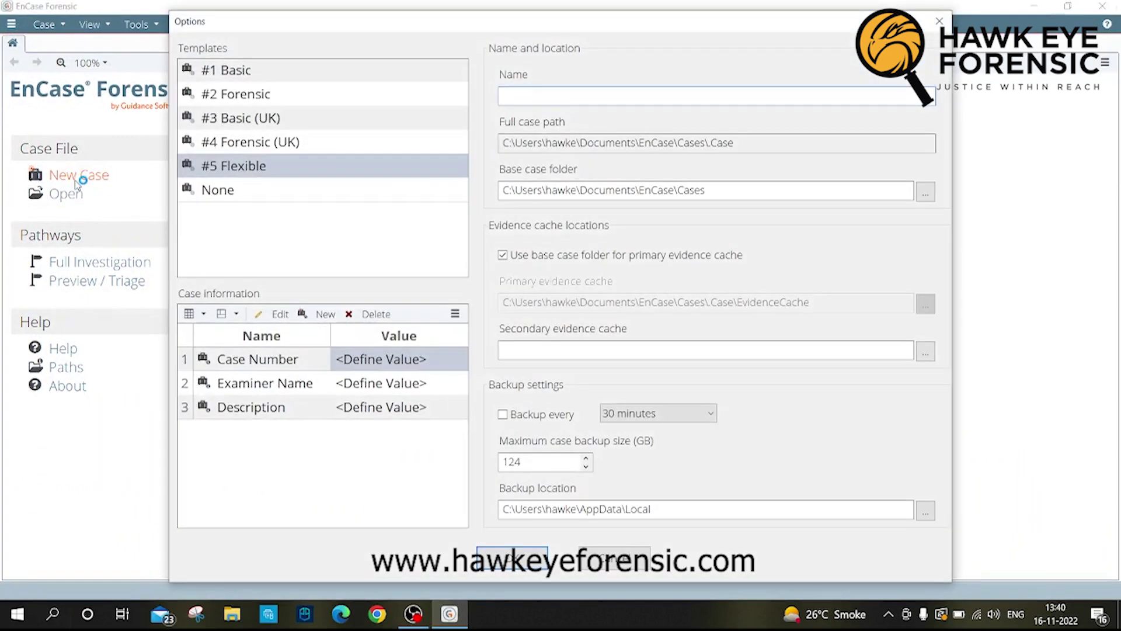
pyautogui.click(256, 143)
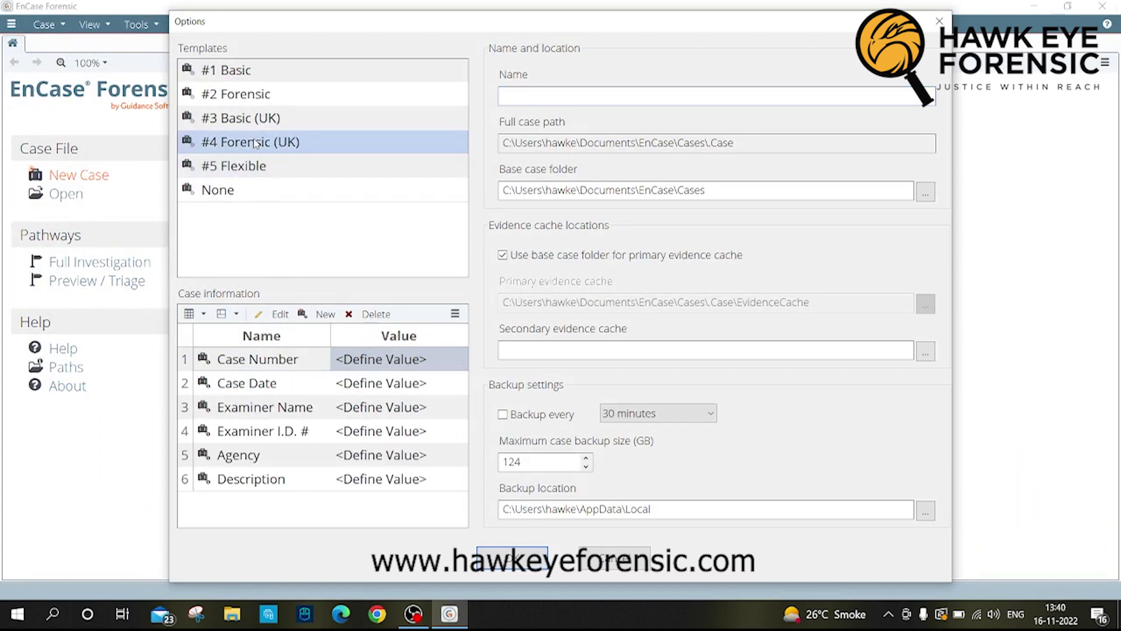
pyautogui.doubleClick(391, 358)
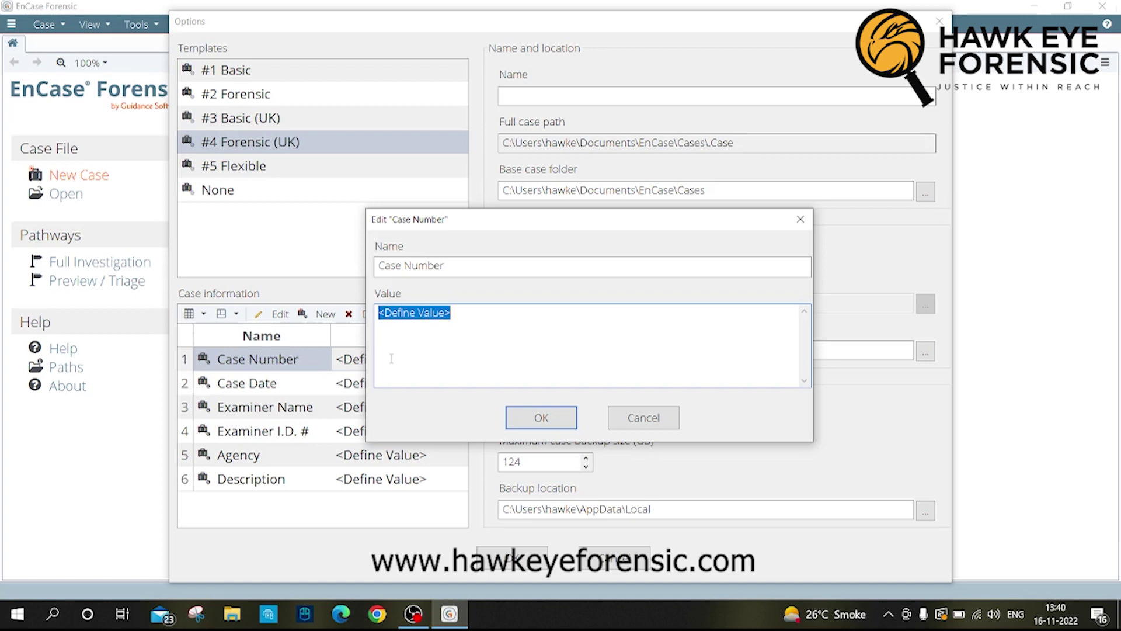
pyautogui.write('Hef00')
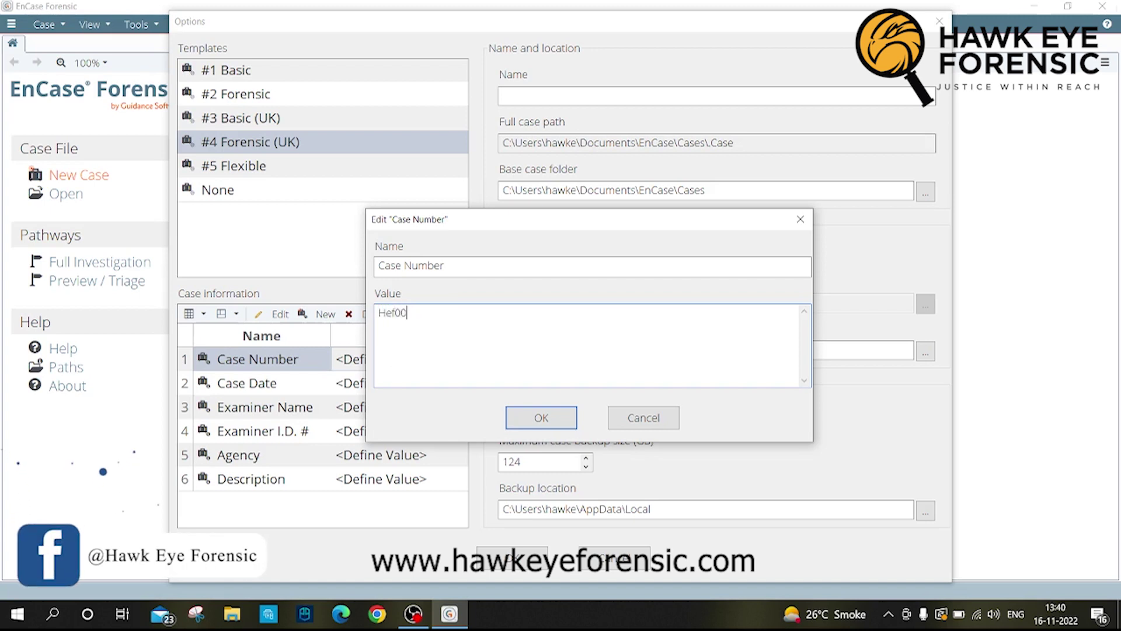
pyautogui.write('25')
pyautogui.click(536, 418)
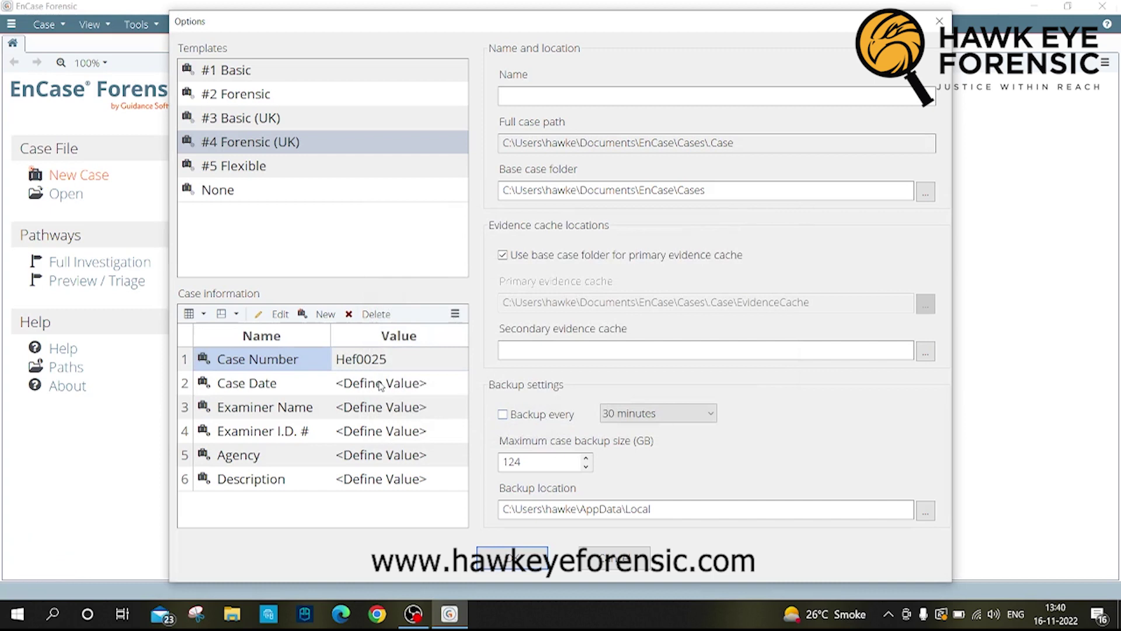
# Step: Set the case date to 16-11-2022 and enter the examiner's name
pyautogui.doubleClick(381, 384)
pyautogui.write('1')
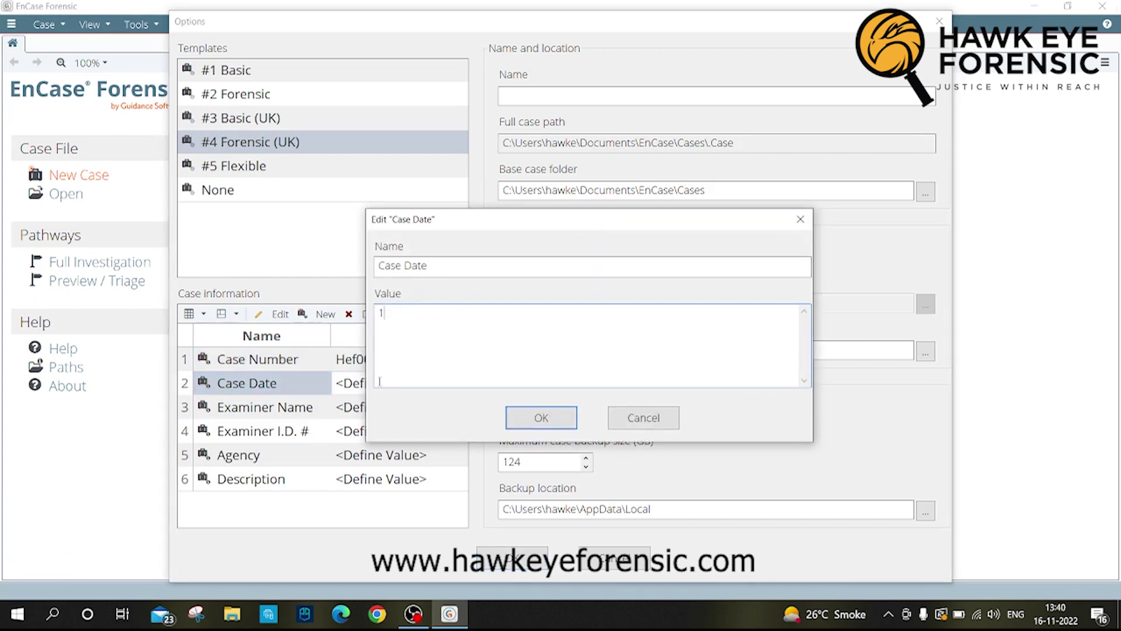
pyautogui.write('6-11')
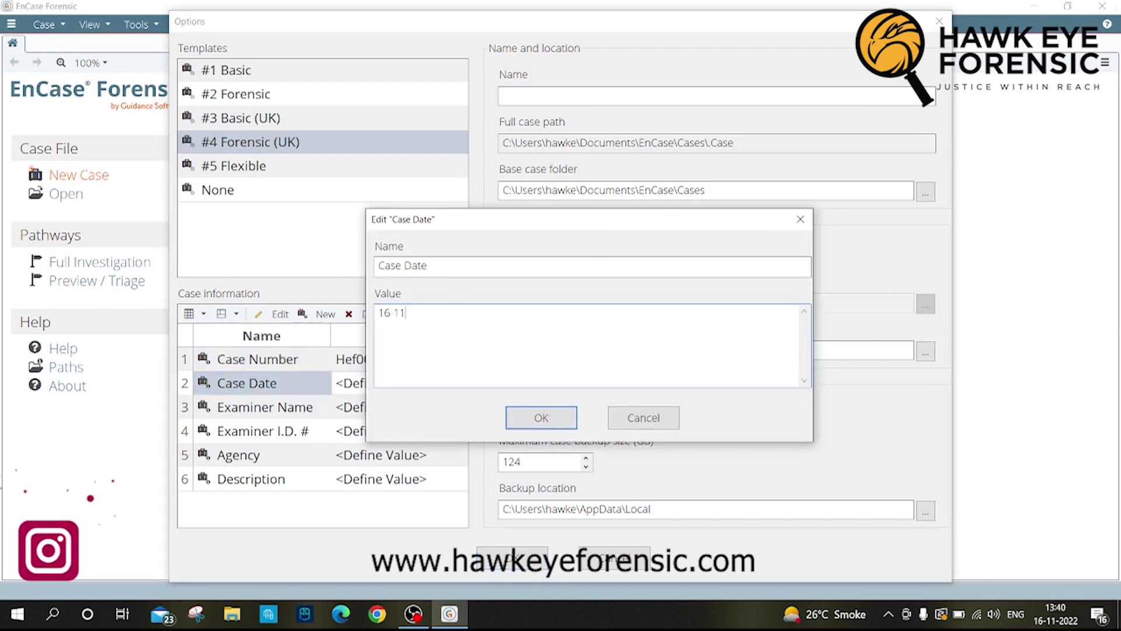
pyautogui.write('-20')
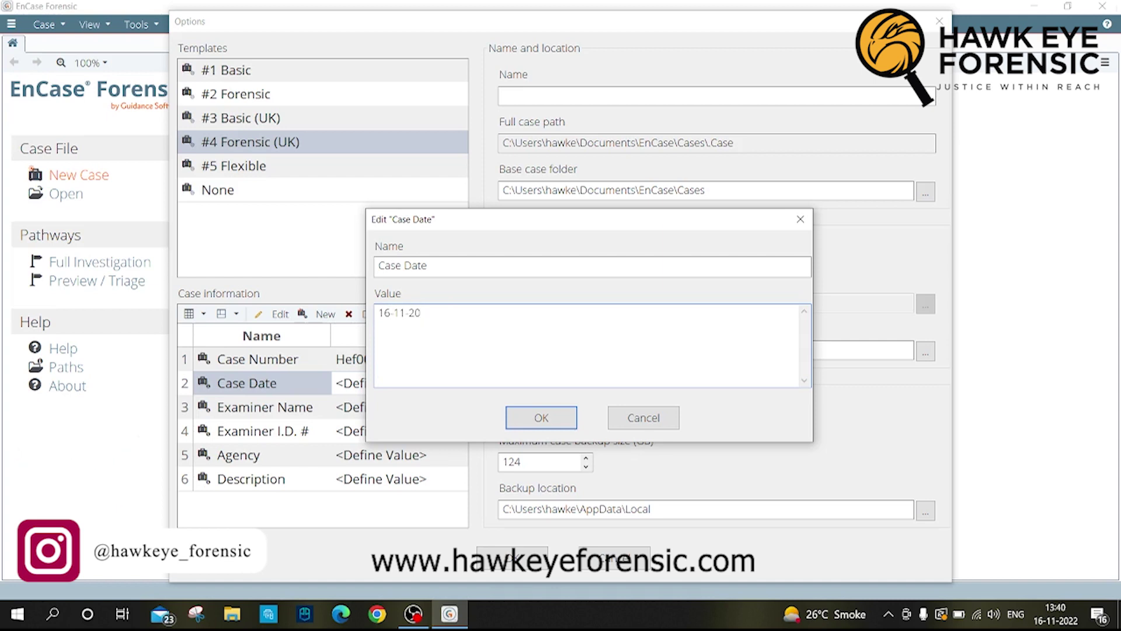
pyautogui.write('22')
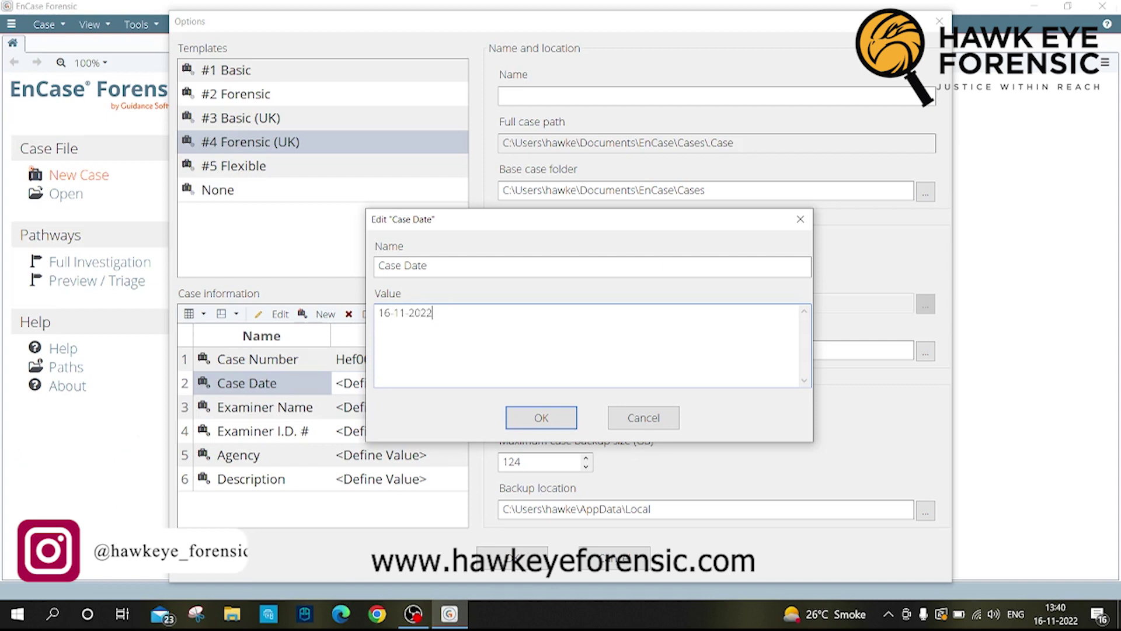
pyautogui.press('Return')
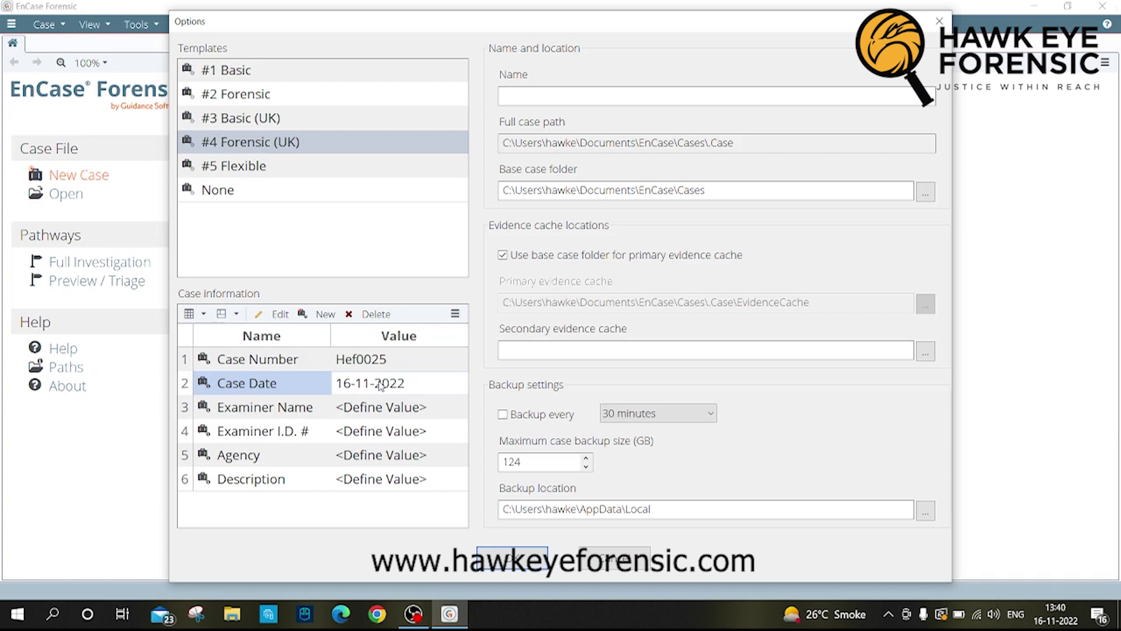
pyautogui.doubleClick(367, 407)
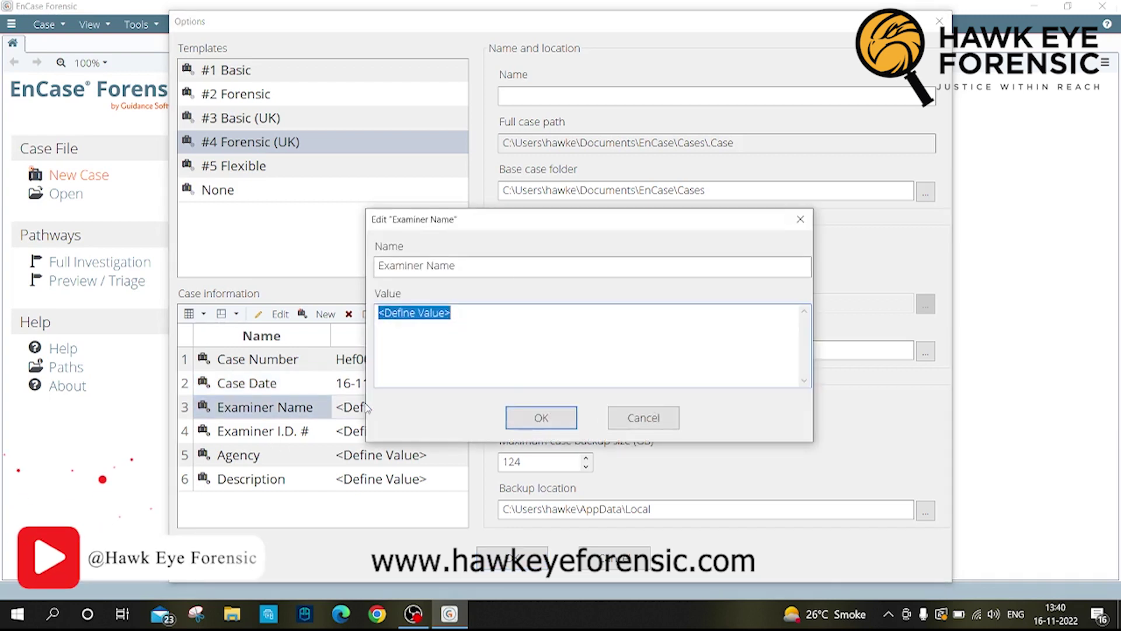
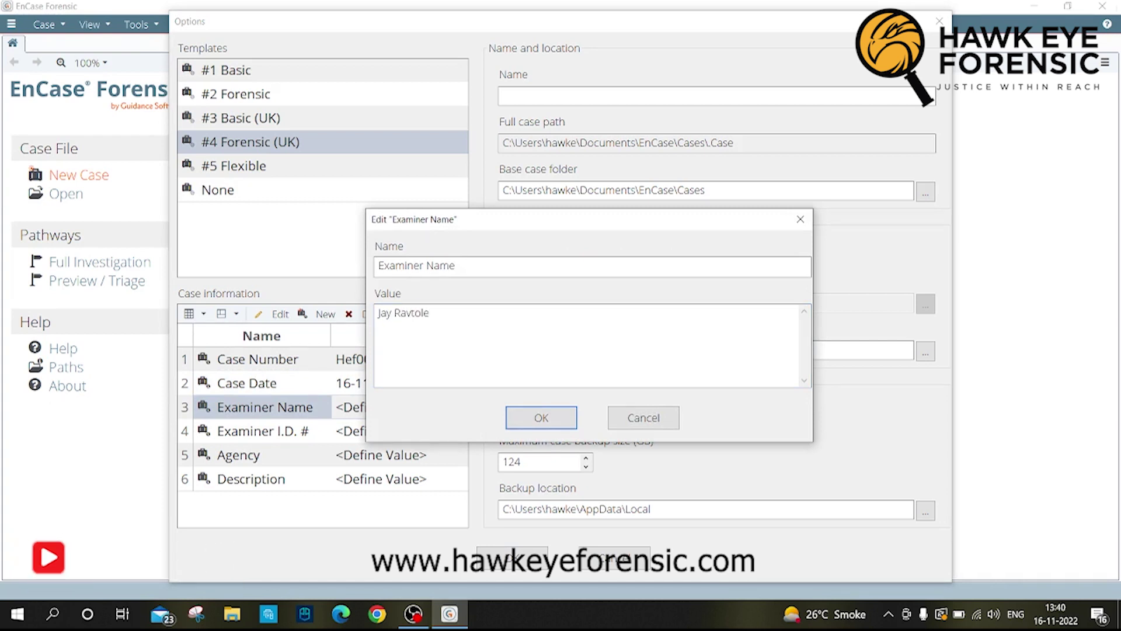
pyautogui.press('Return')
# Step: Enter the examiner ID and set the agency to Hawk Eye Forensic
pyautogui.doubleClick(391, 432)
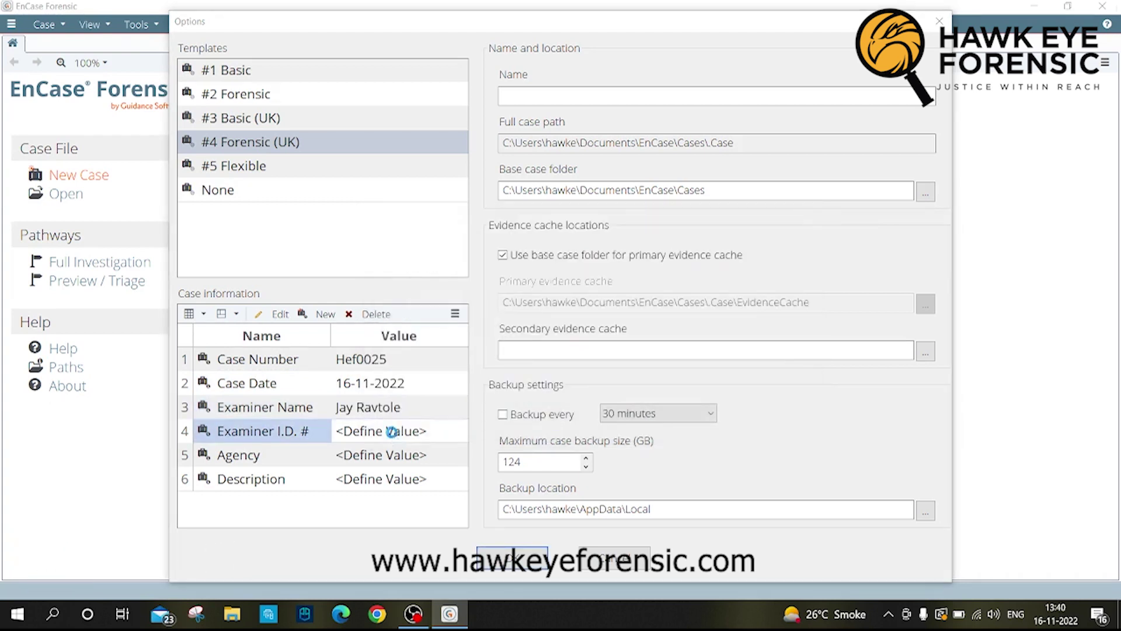
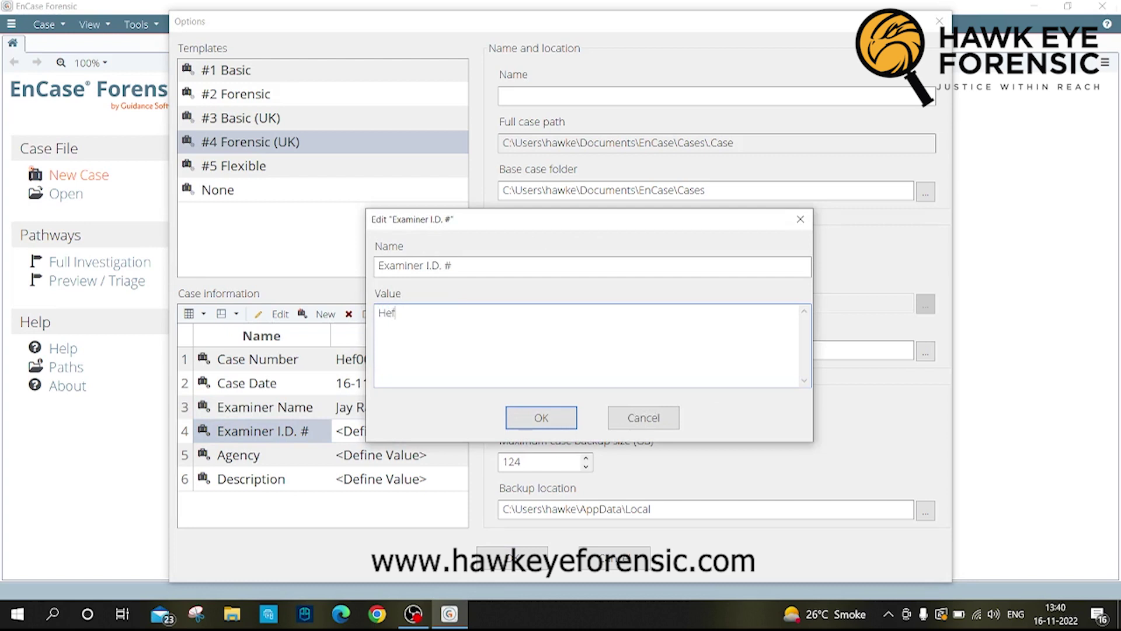
pyautogui.click(552, 421)
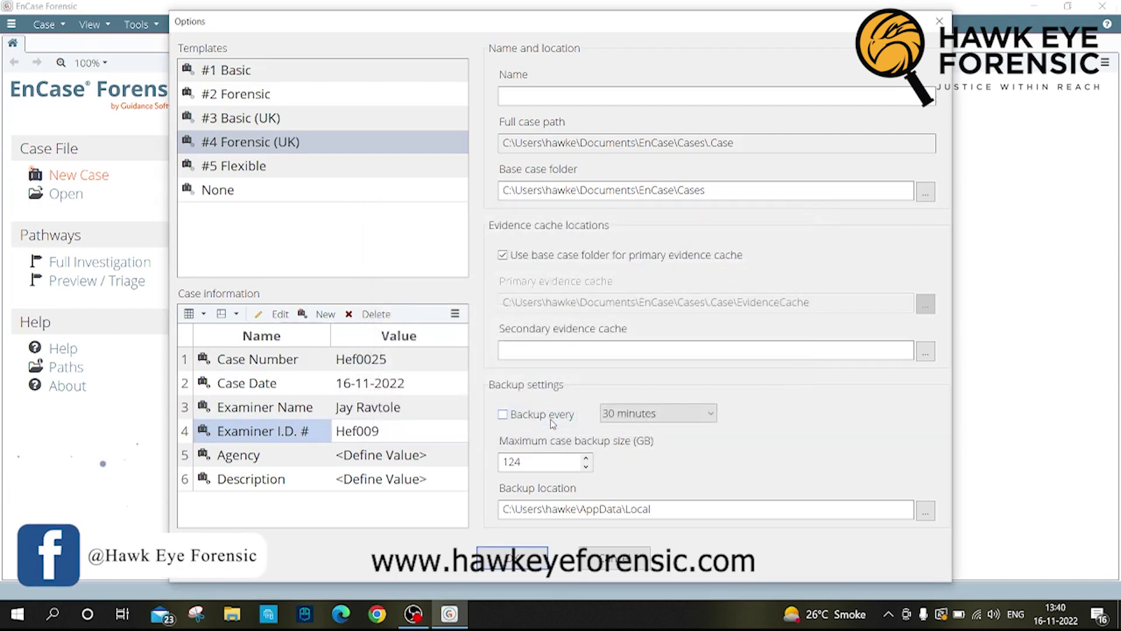
pyautogui.doubleClick(392, 456)
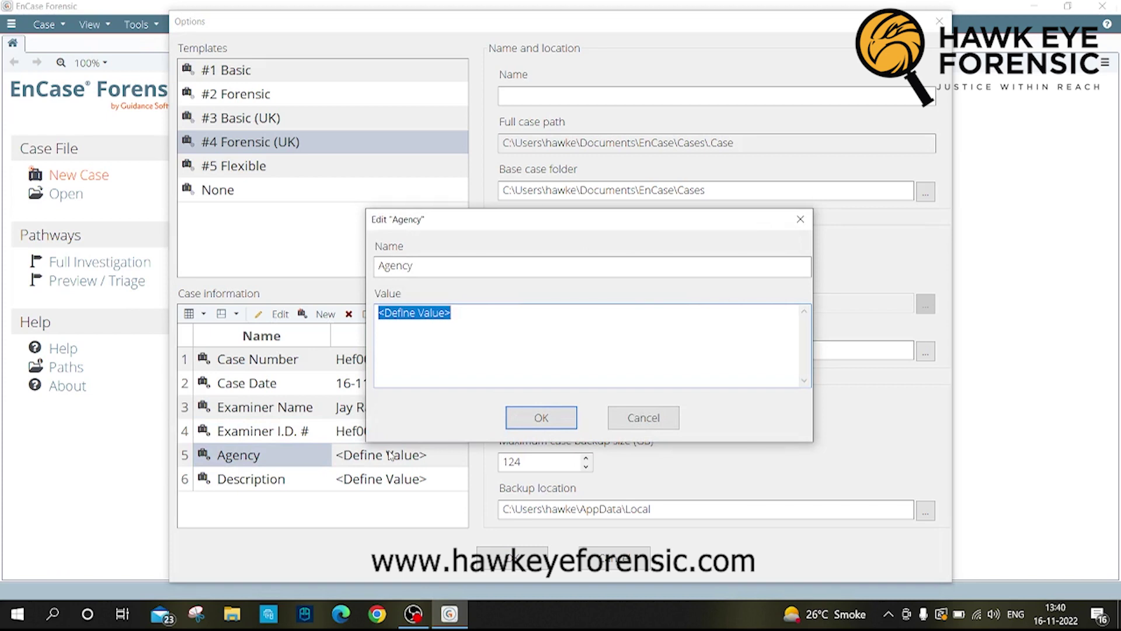
pyautogui.write('Ha')
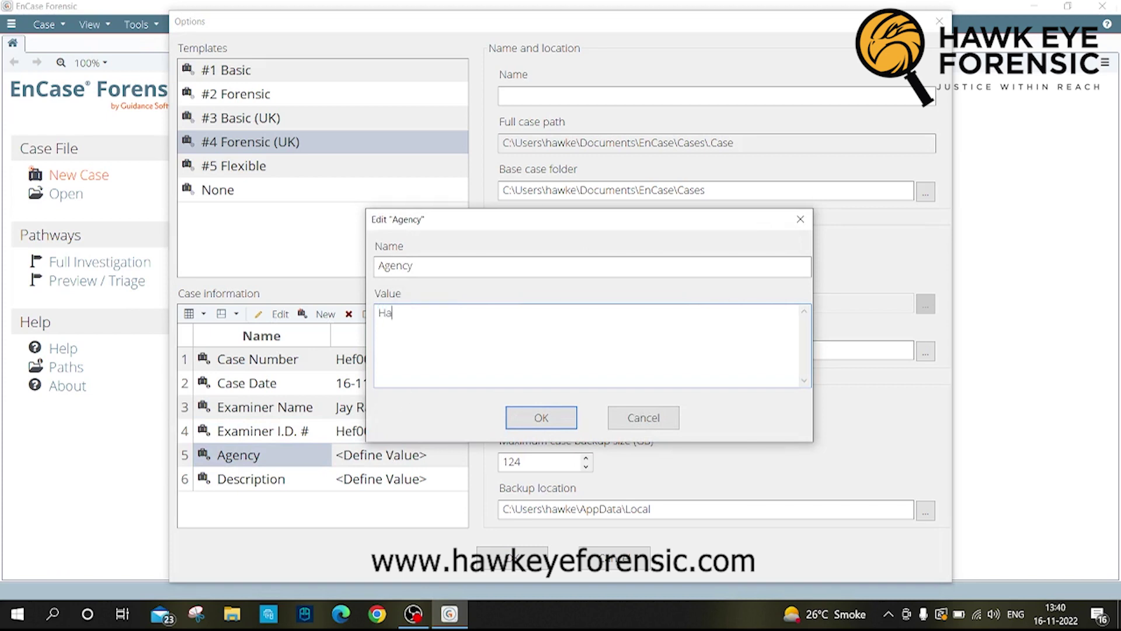
pyautogui.write('wk Eye')
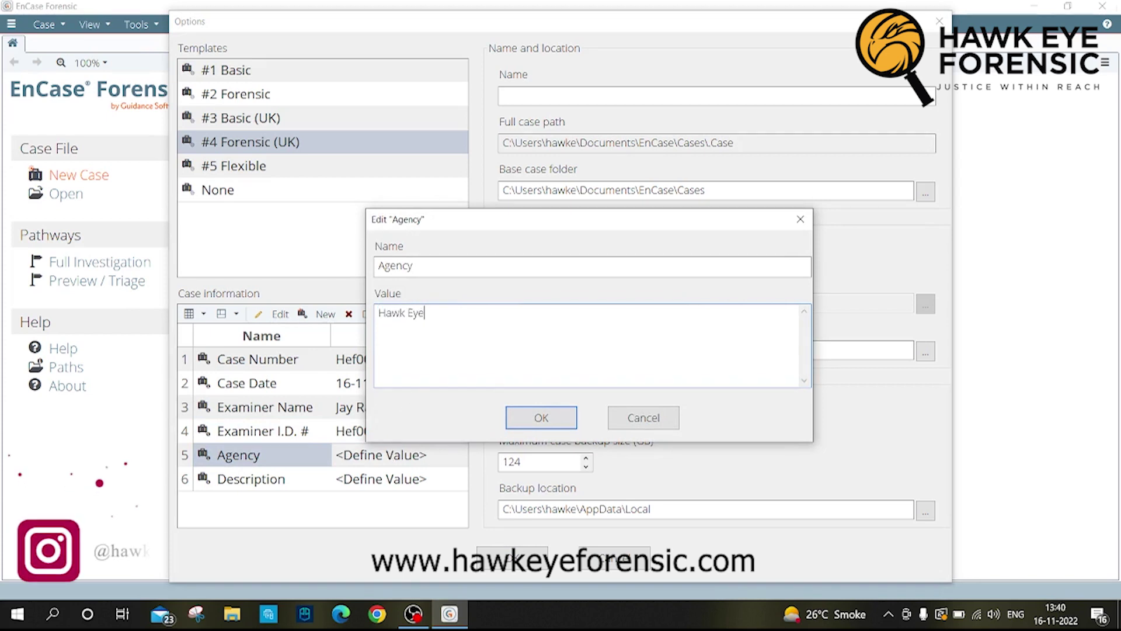
pyautogui.write(' Forensic')
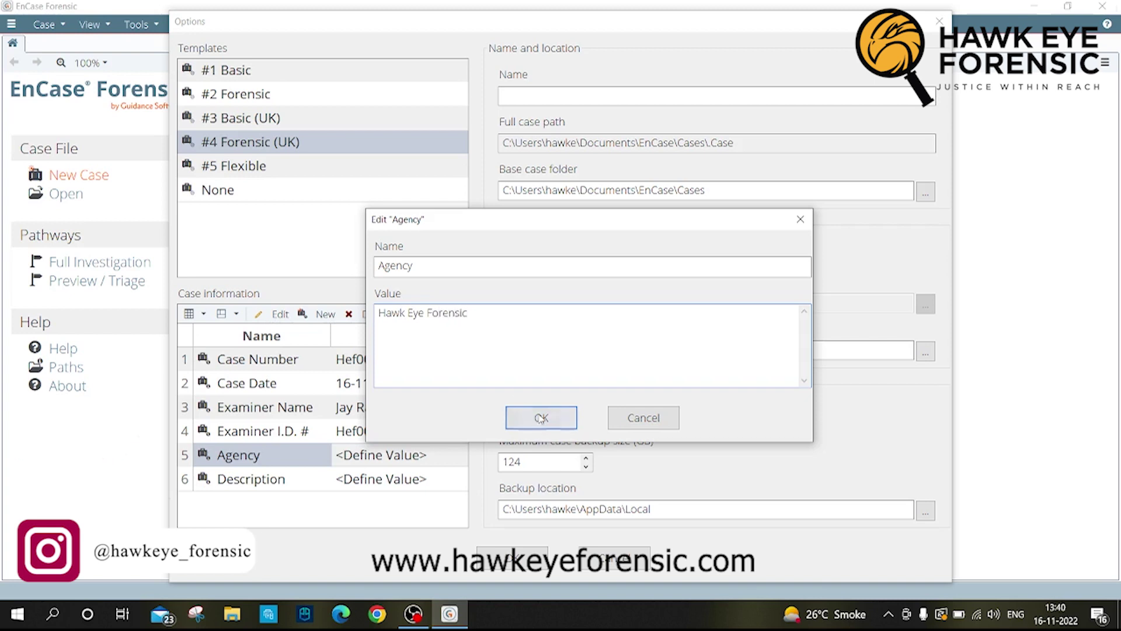
pyautogui.click(534, 420)
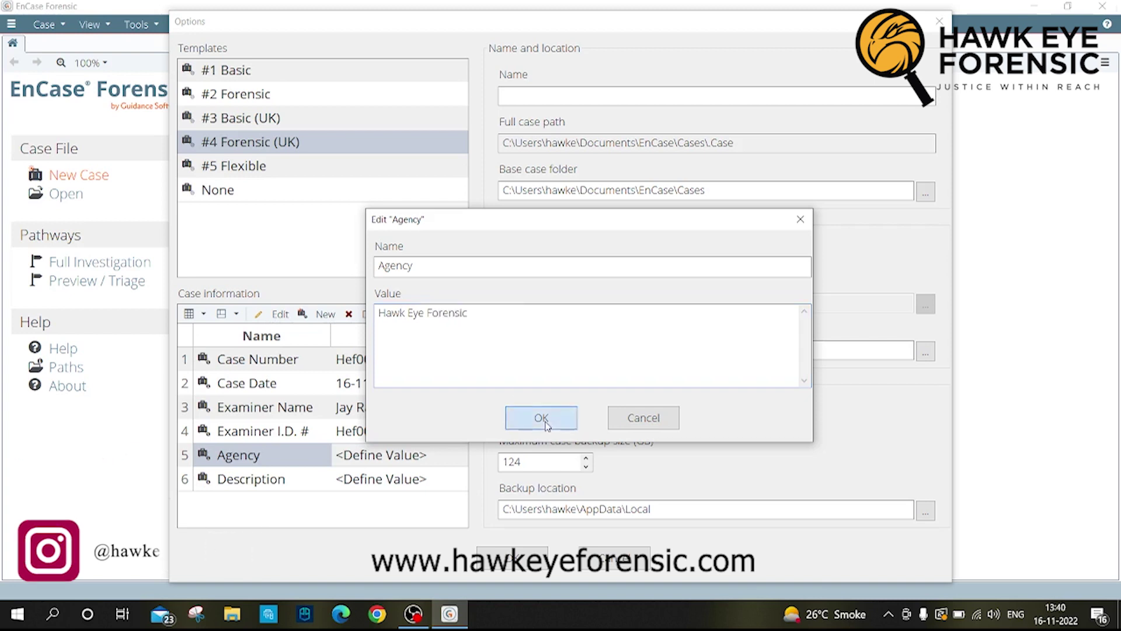
# Step: Set the case description to 'This is a pendrive data Extraction Case'
pyautogui.click(401, 484)
pyautogui.doubleClick(401, 484)
pyautogui.write('Th')
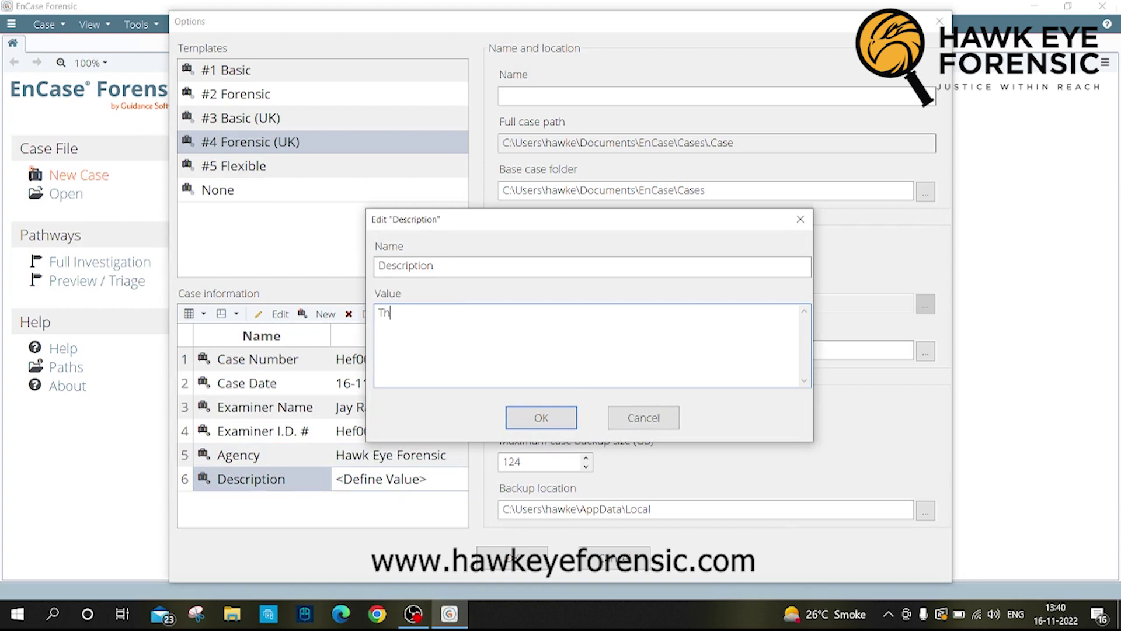
pyautogui.write('is is a pen')
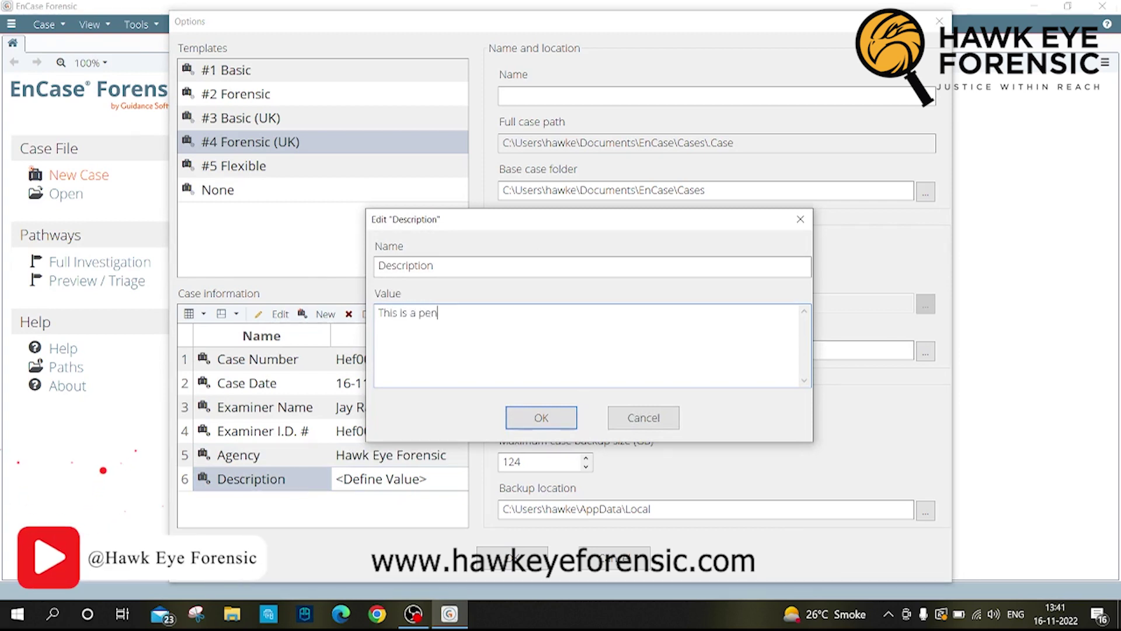
pyautogui.write('drive data A')
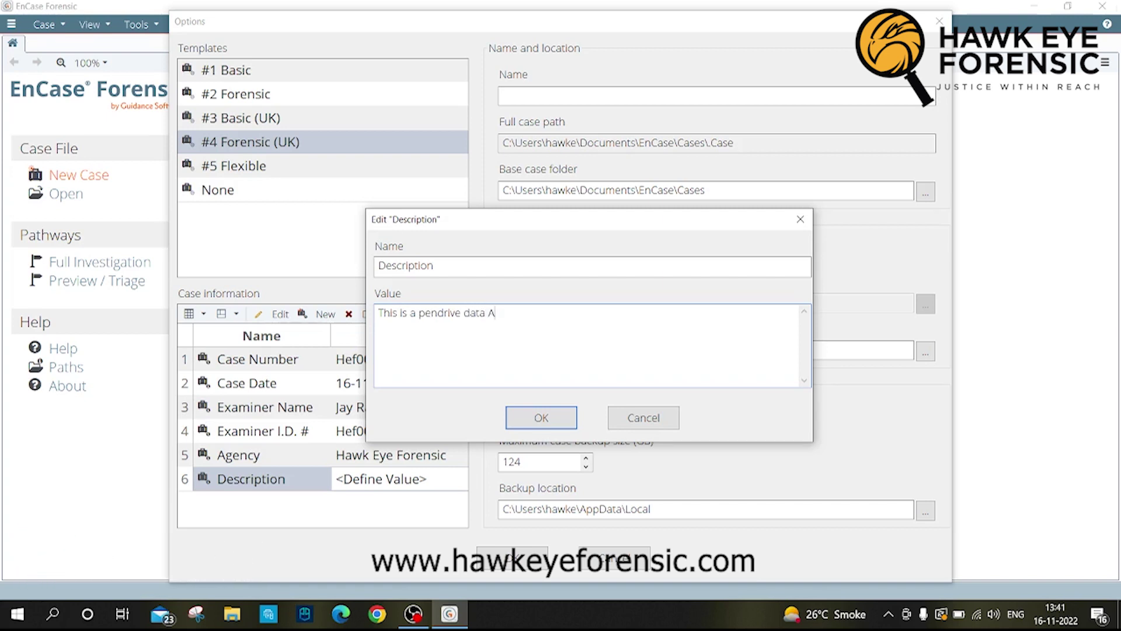
pyautogui.press('BackSpace')
pyautogui.write('Extraction Case')
# Step: Create the case 'Pendrive Data Extraction' with backups disabled and its base case folder created
pyautogui.click(541, 417)
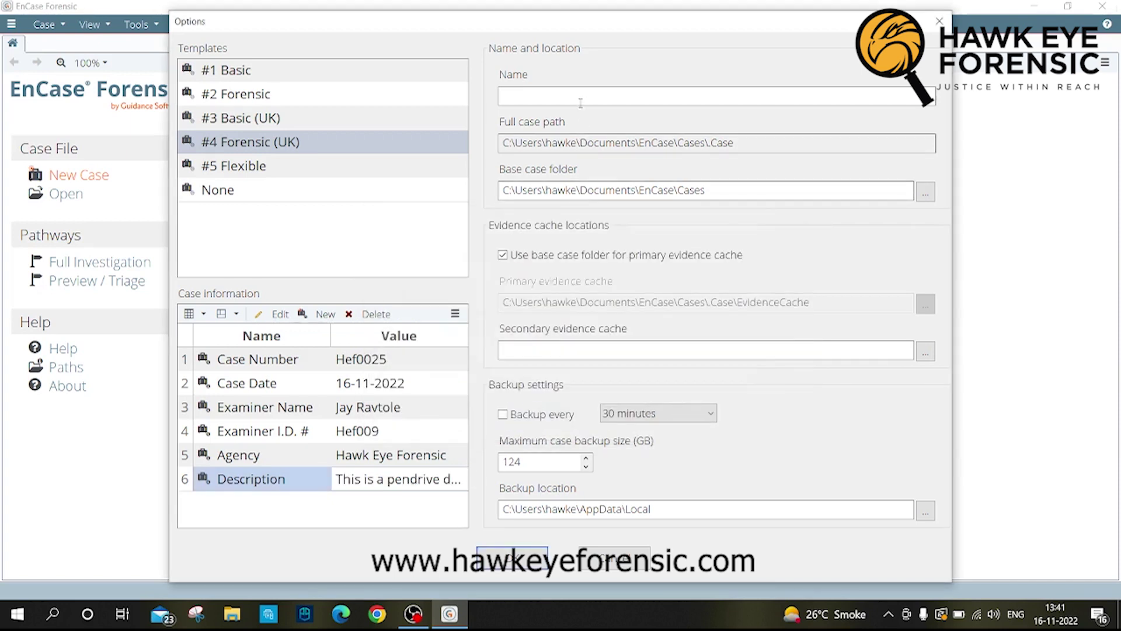
pyautogui.click(574, 95)
pyautogui.write('Pend')
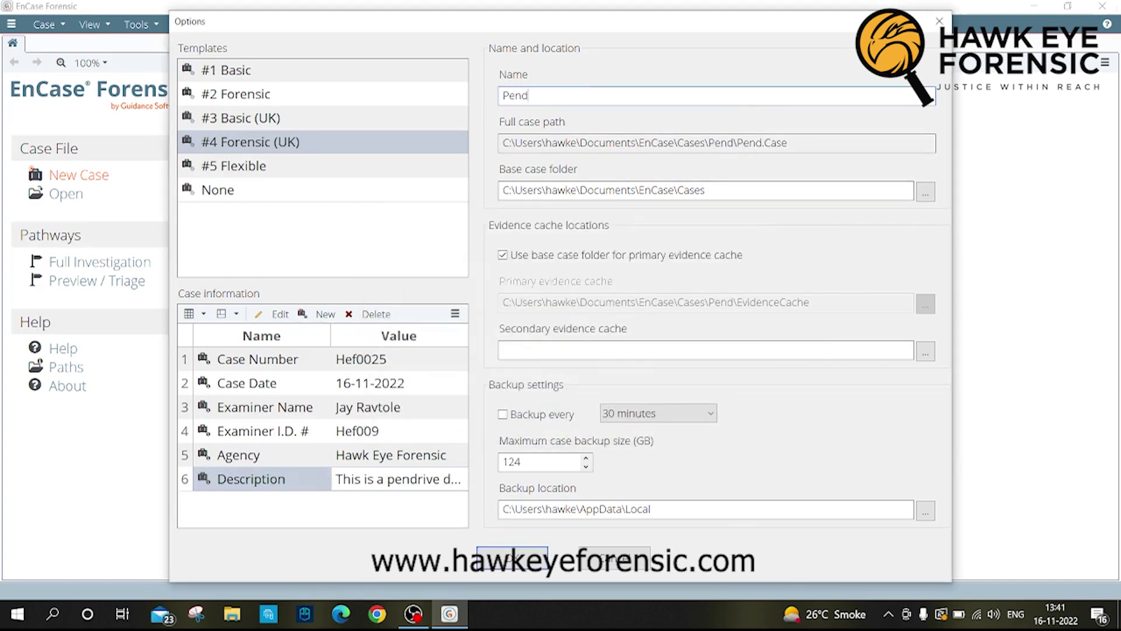
pyautogui.write('rive Data ')
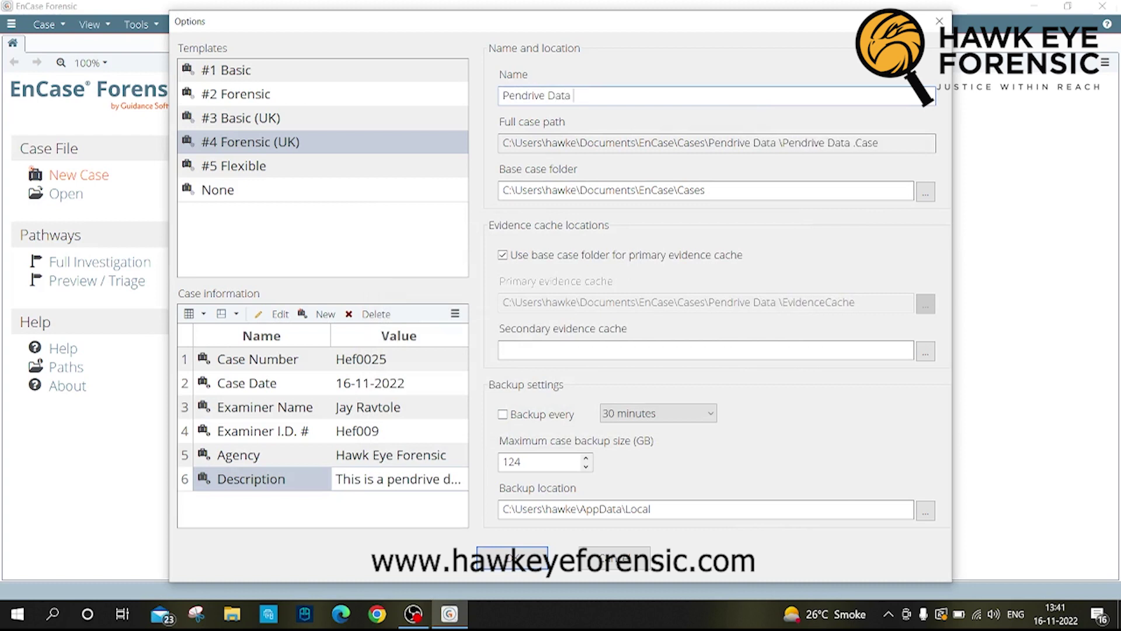
pyautogui.write('Extraction')
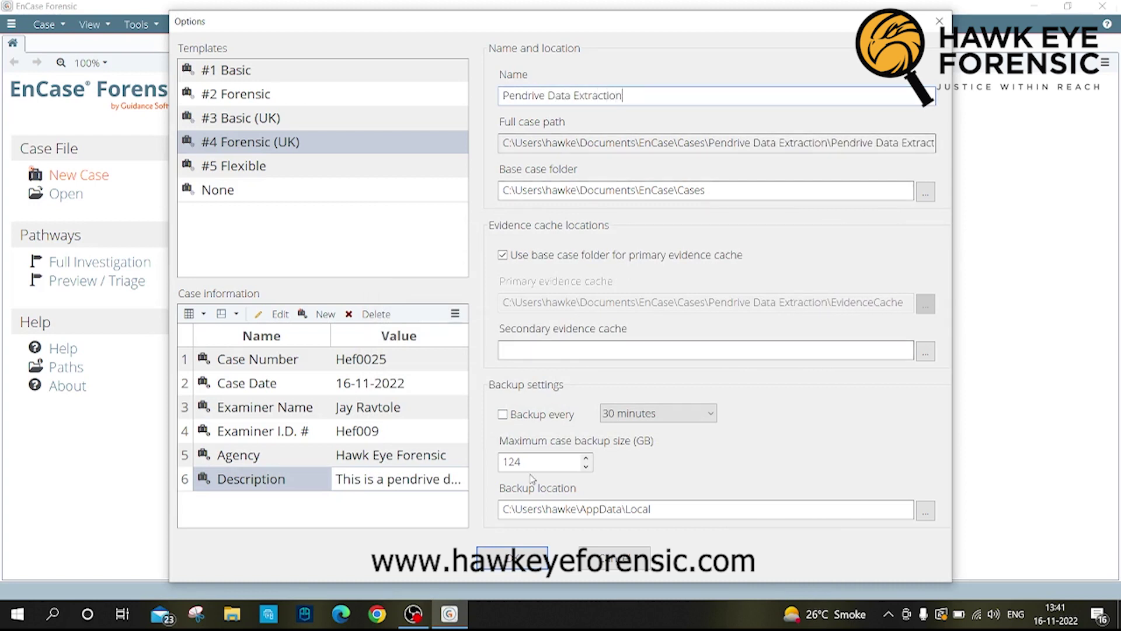
pyautogui.click(510, 561)
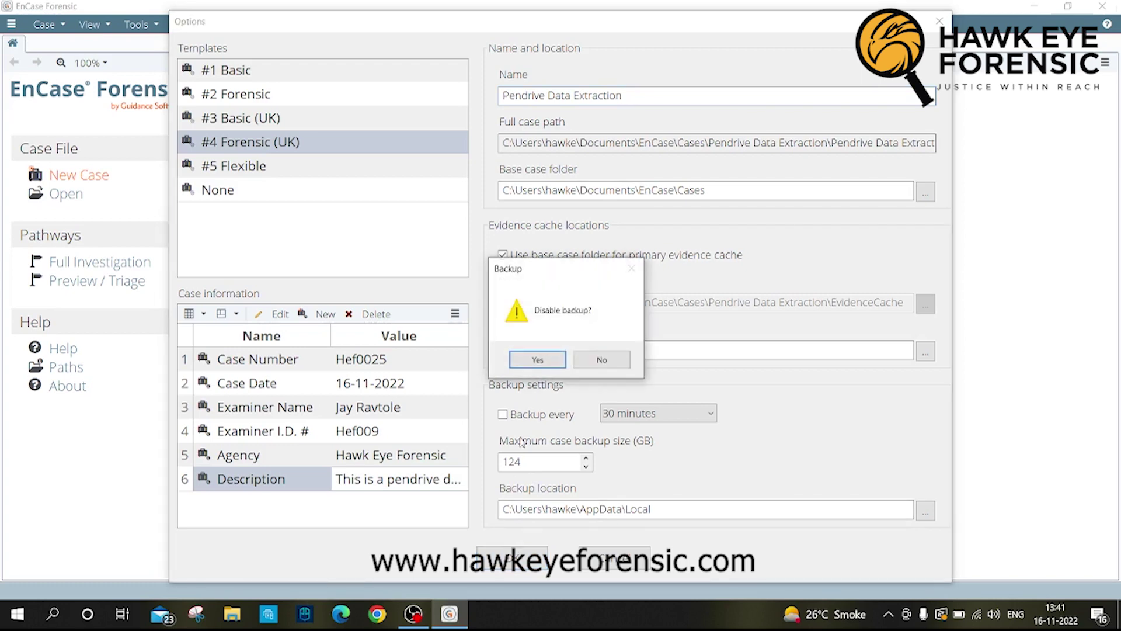
pyautogui.click(537, 360)
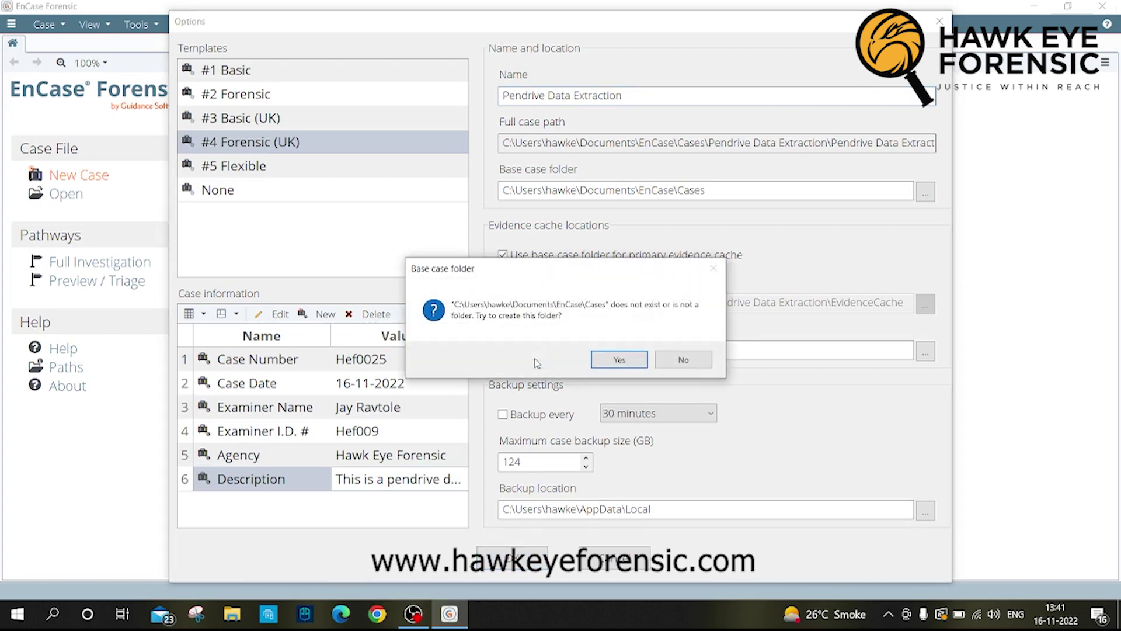
pyautogui.click(628, 361)
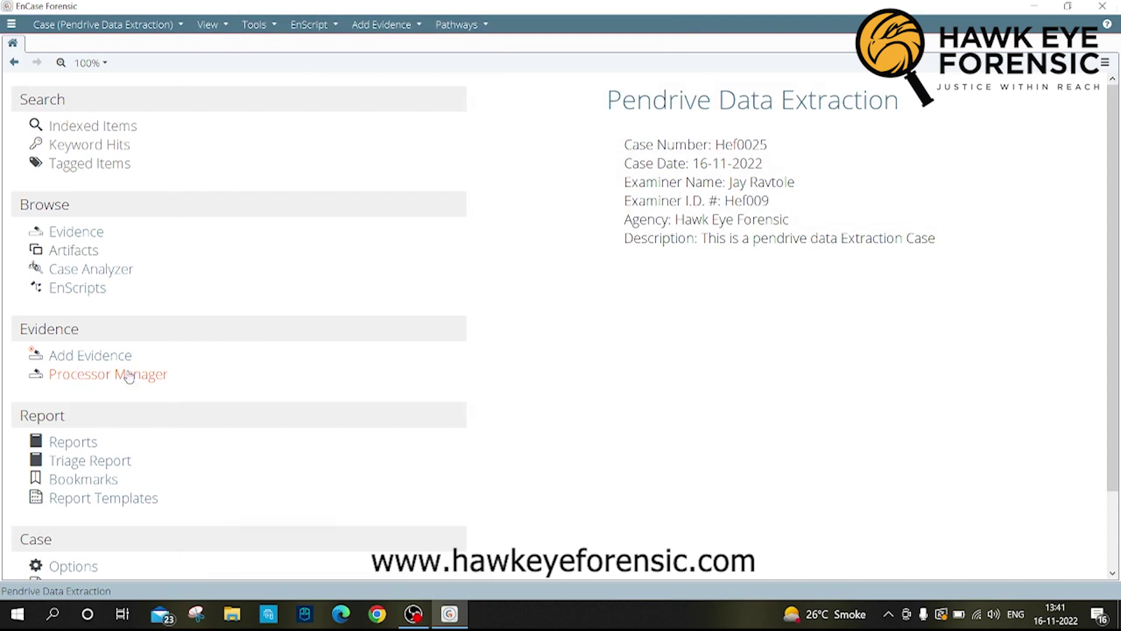
# Step: Add the 7.2 GB Sony pendrive (device 2) as local-device evidence
pyautogui.click(104, 359)
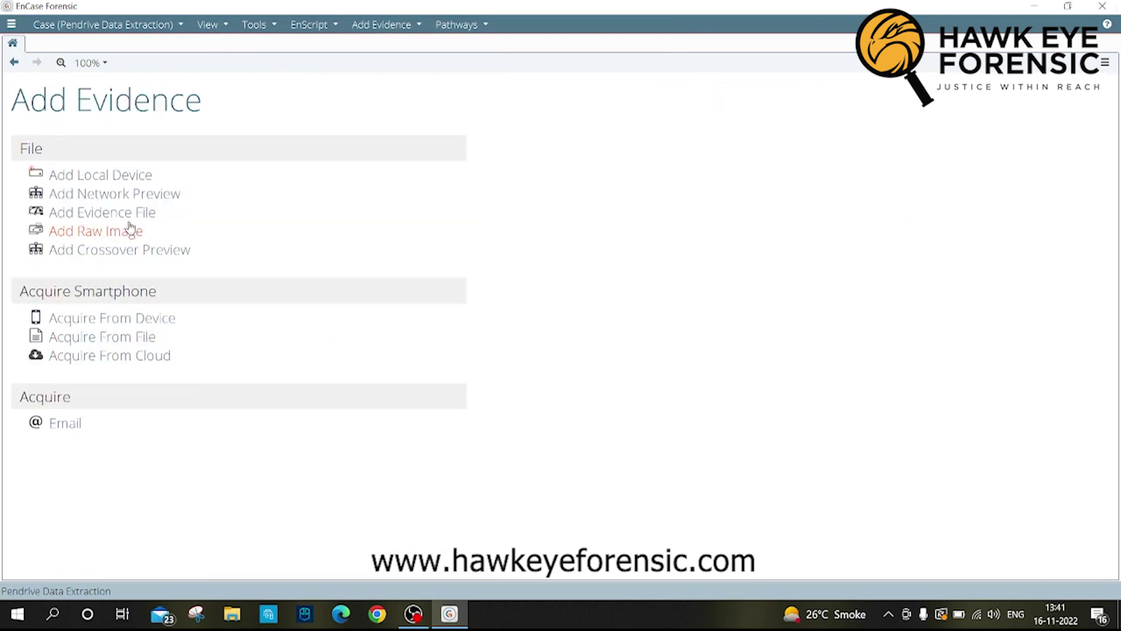
pyautogui.click(118, 178)
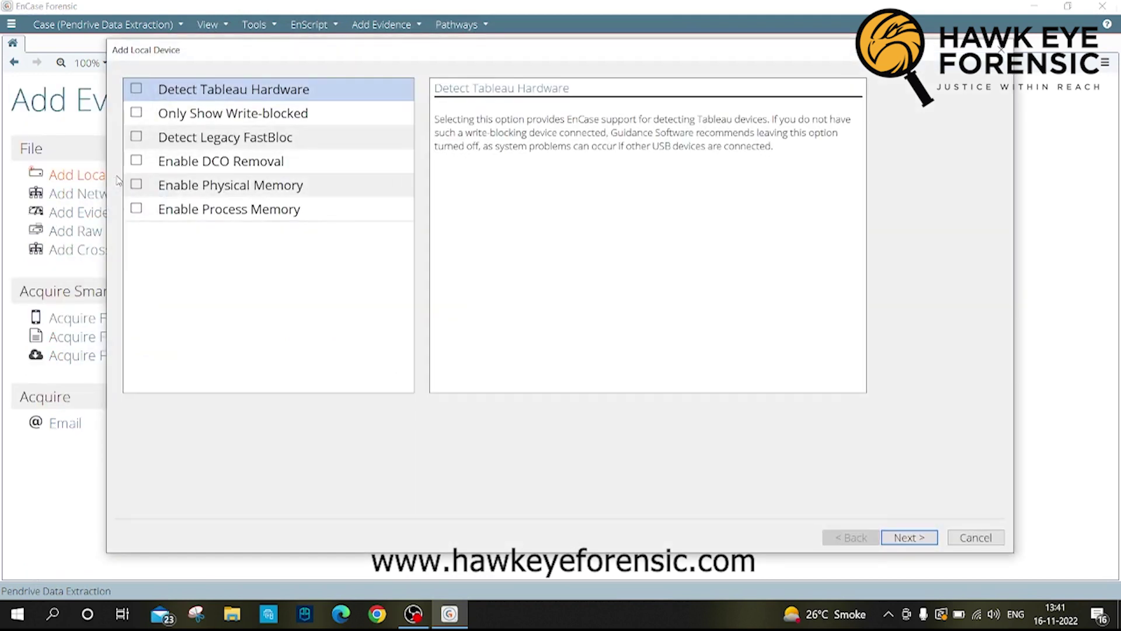
pyautogui.click(922, 536)
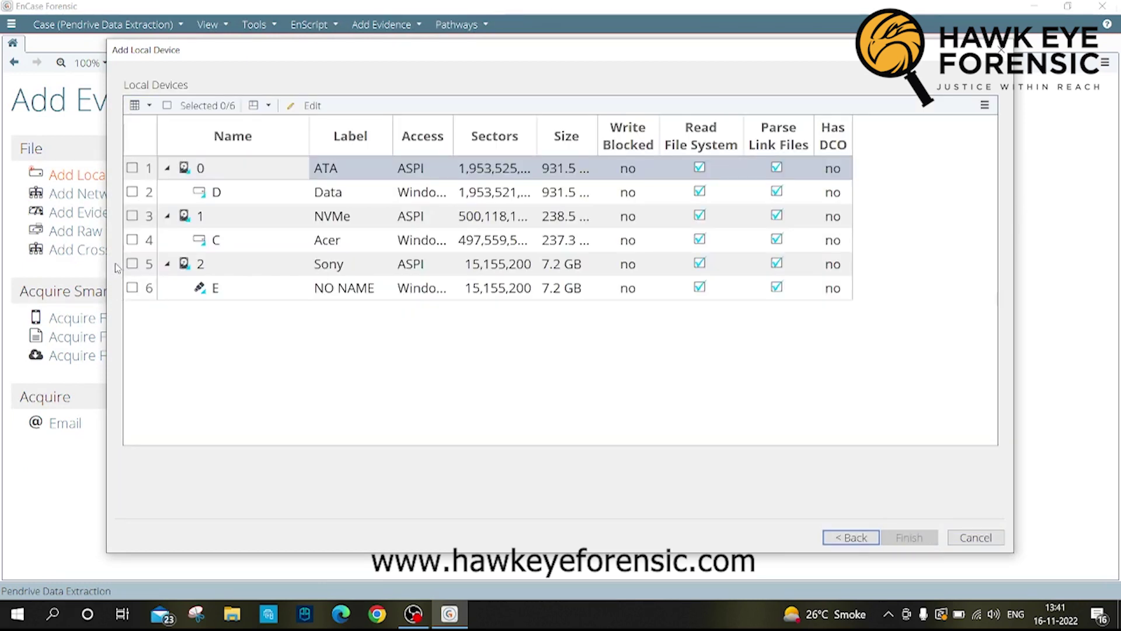
pyautogui.click(132, 263)
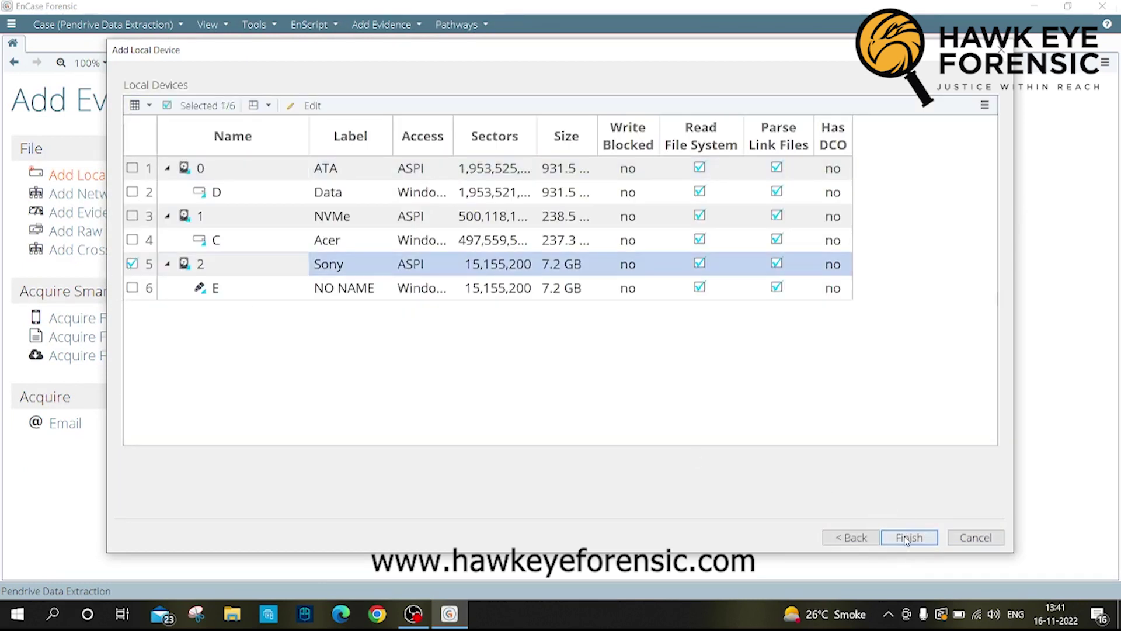
pyautogui.click(907, 538)
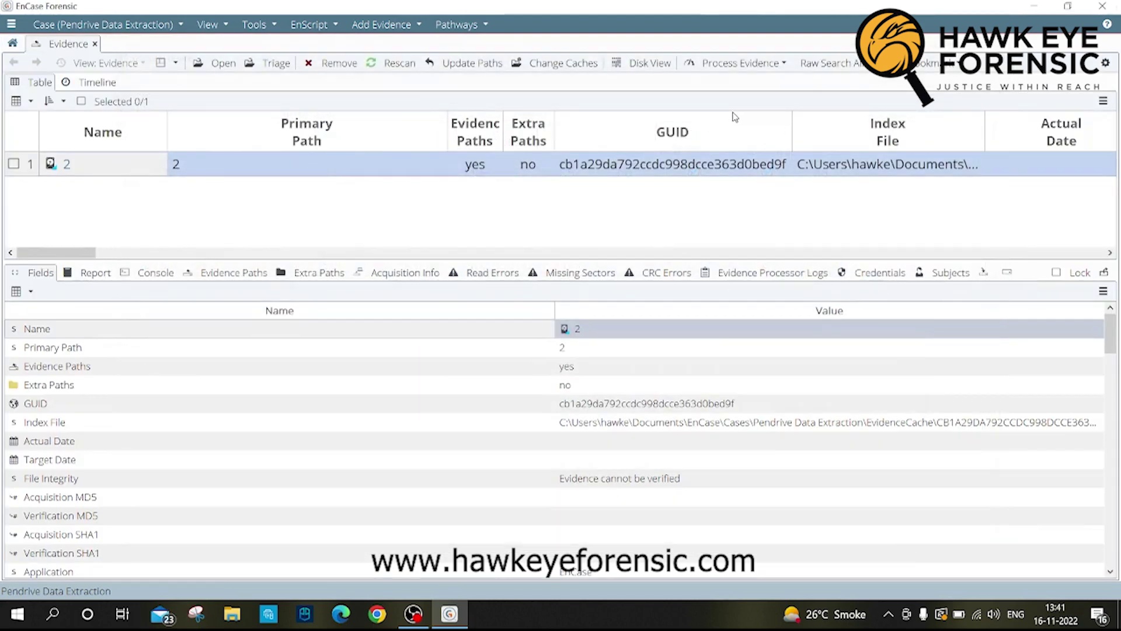
# Step: Select the pendrive evidence and choose Acquire from Process Evidence
pyautogui.click(13, 164)
pyautogui.click(740, 66)
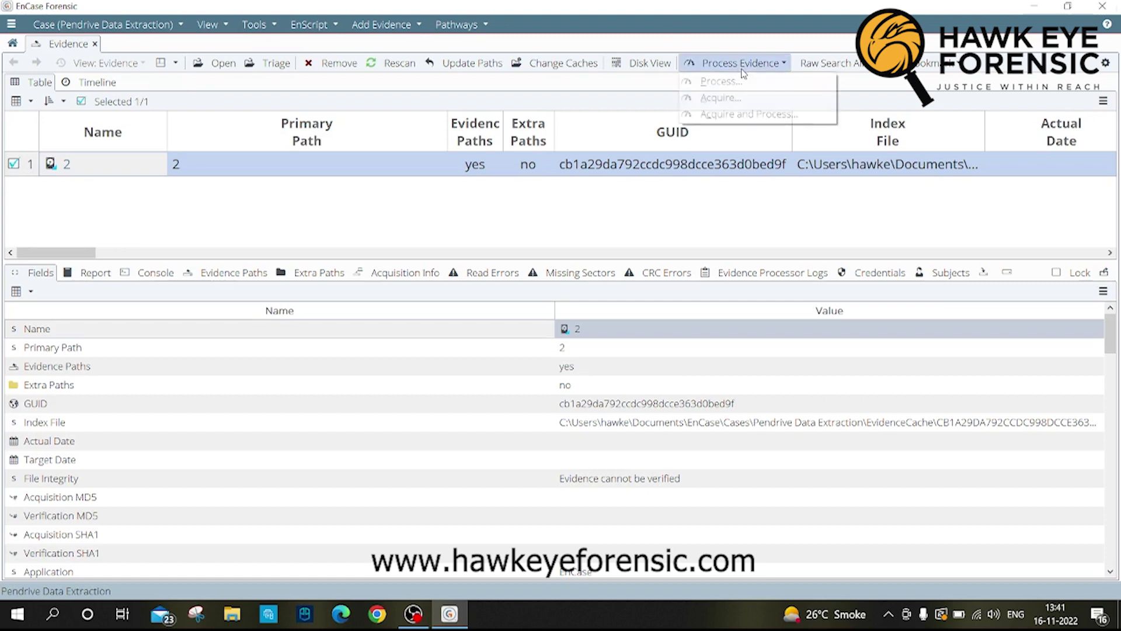
pyautogui.click(737, 99)
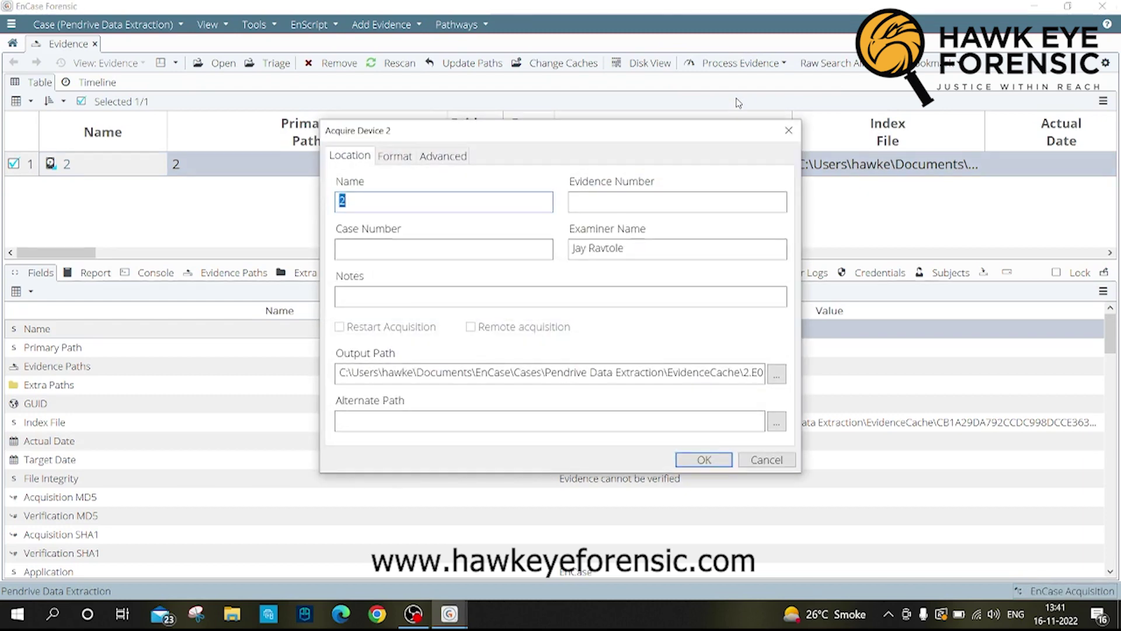
# Step: Name the acquisition Pendrive Data Extraction, evidence number 001, case number Hef0025, with a pendrive extraction note
pyautogui.write('Pendrive Dtata Ext')
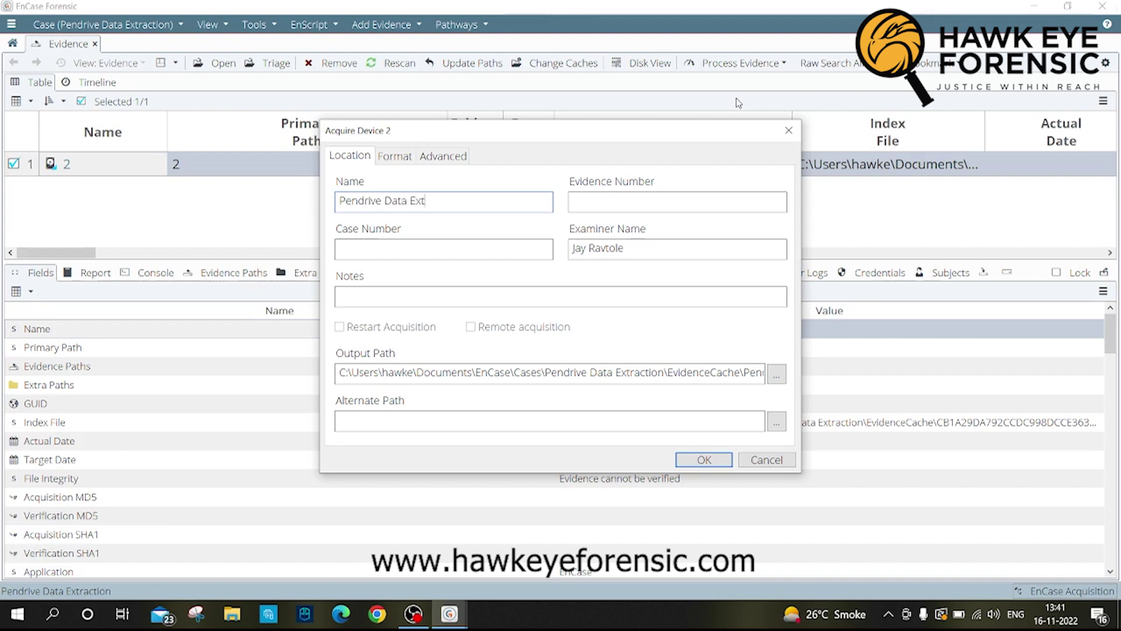
pyautogui.write('ractio')
pyautogui.write('001')
pyautogui.press('Tab')
pyautogui.write('He')
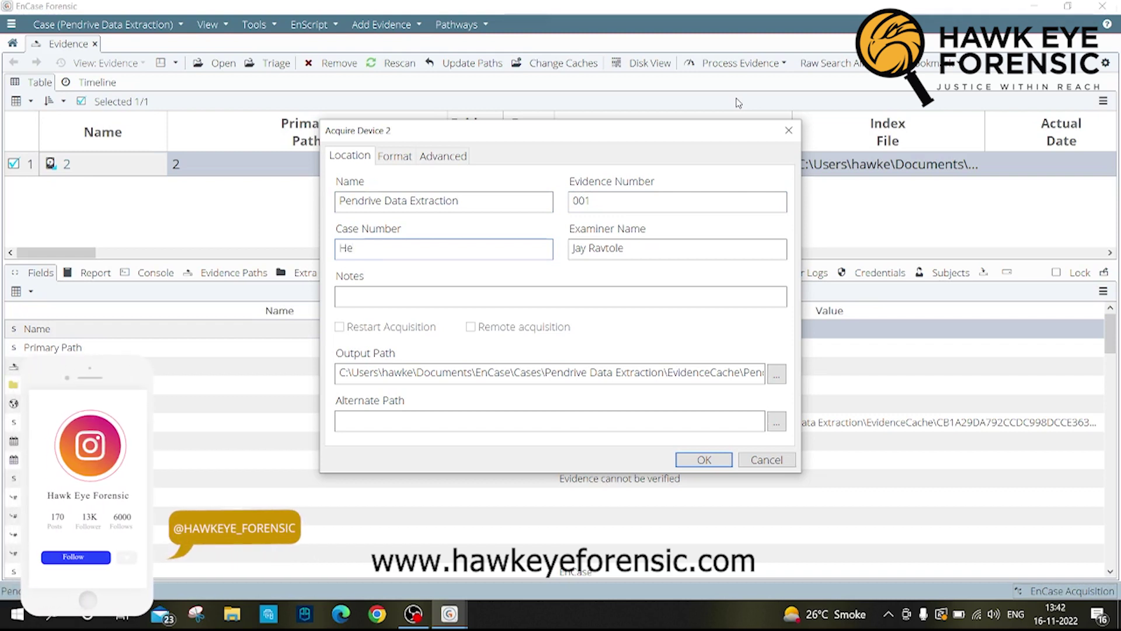
pyautogui.write('f00')
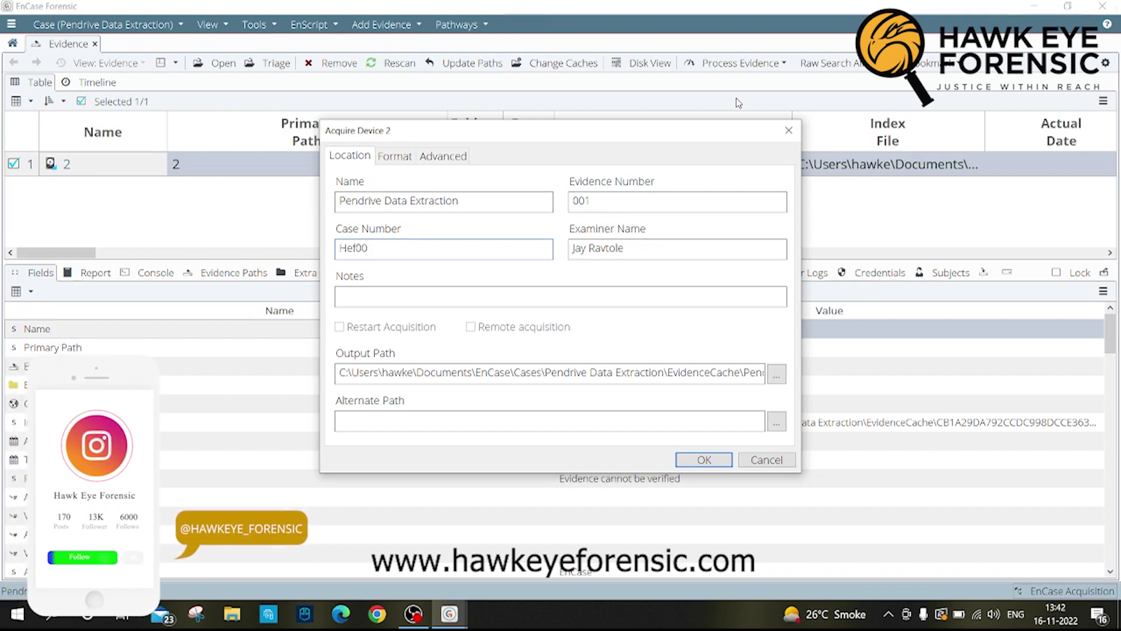
pyautogui.write('25')
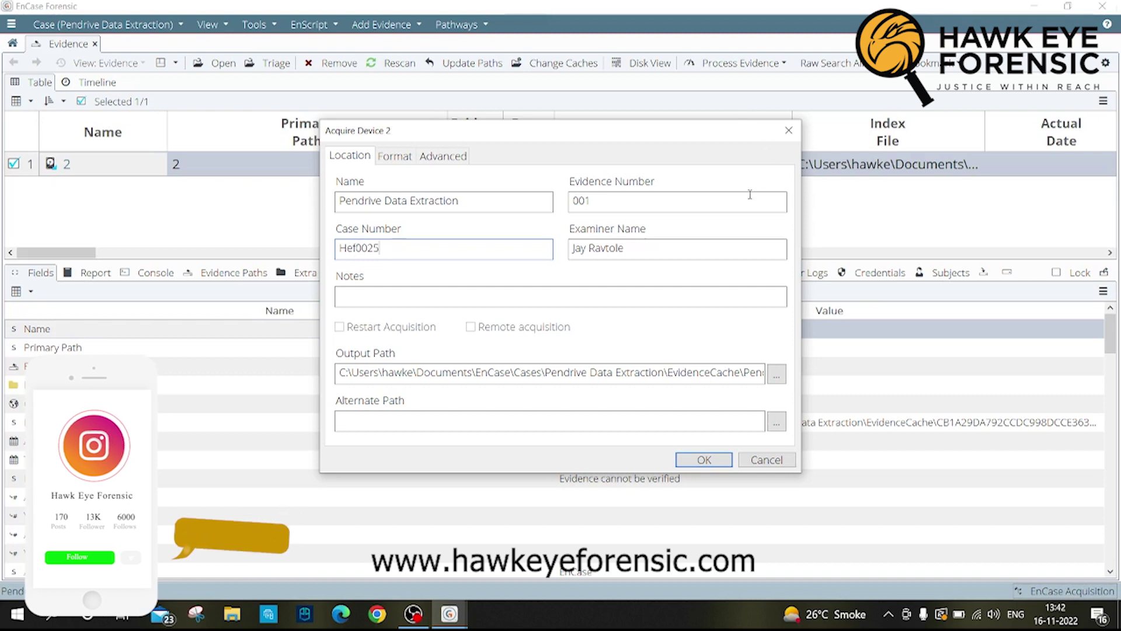
pyautogui.click(659, 289)
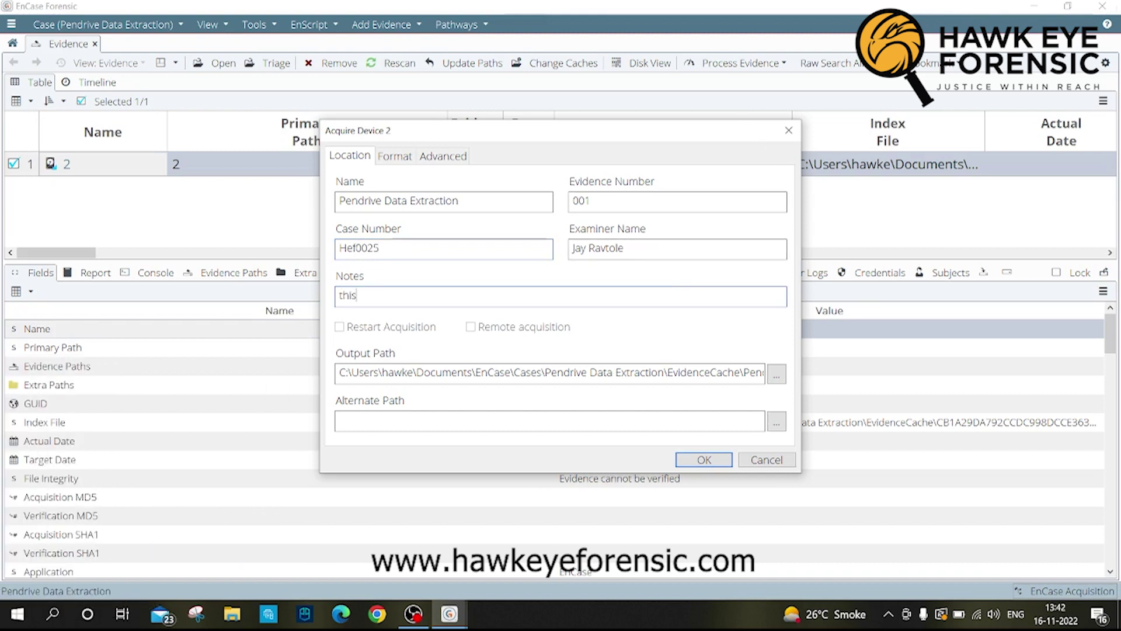
pyautogui.write('this is a pendrive adara')
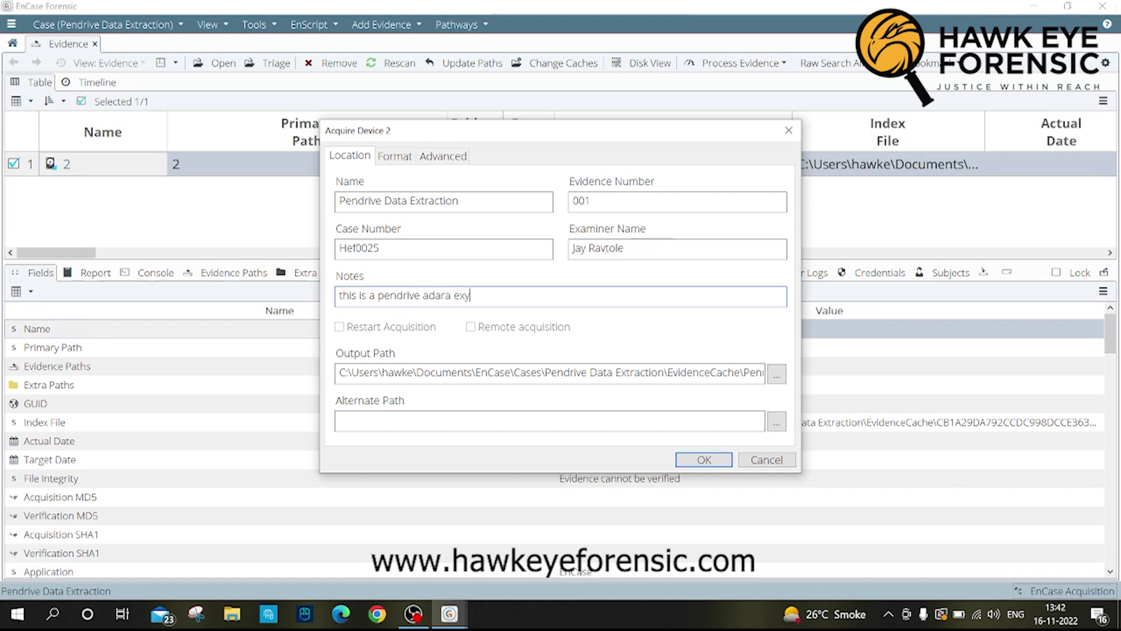
pyautogui.write(' extraction case')
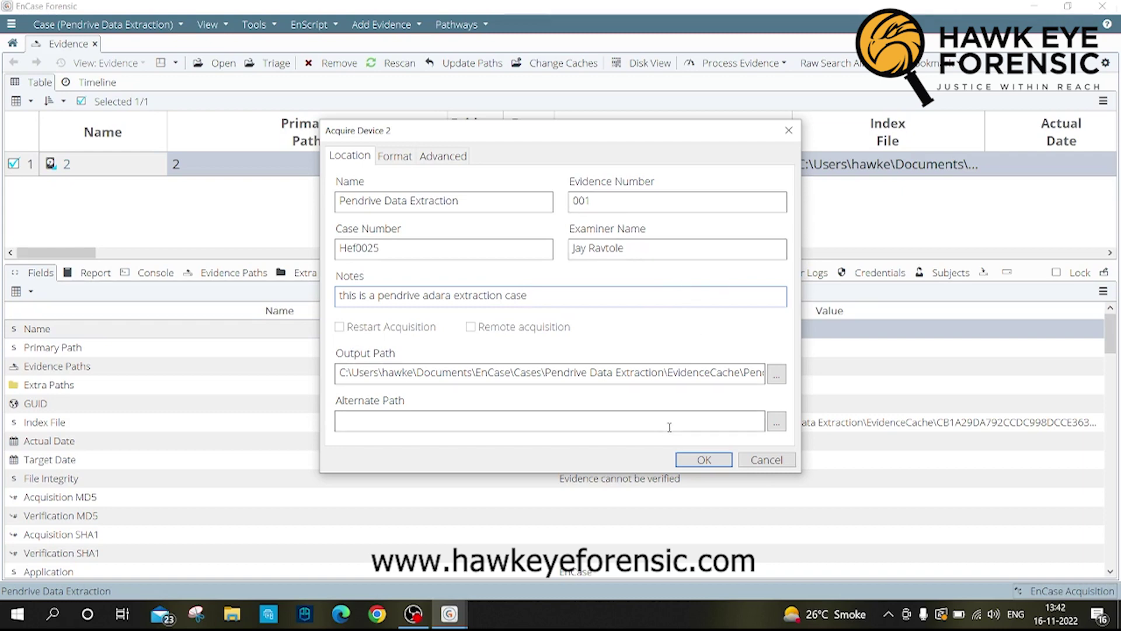
# Step: Start the pendrive acquisition and let it complete with matching MD5 verification
pyautogui.click(705, 460)
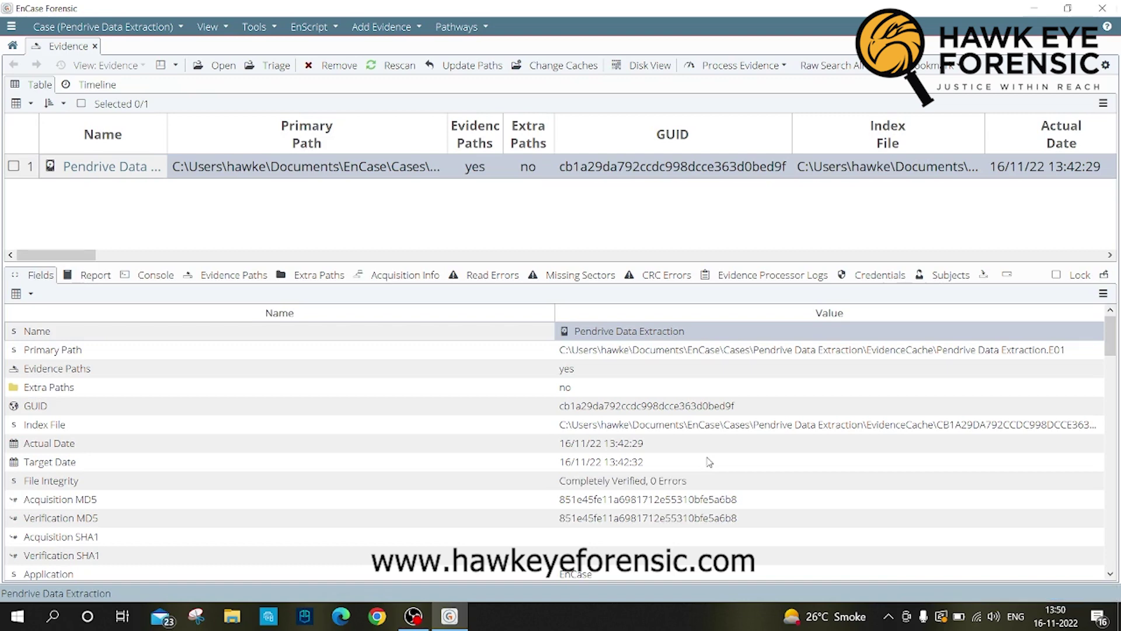
# Step: List all Pendrive Data Extraction entries and step through image.jpeg, Primary FAT and unallocated clusters
pyautogui.click(119, 175)
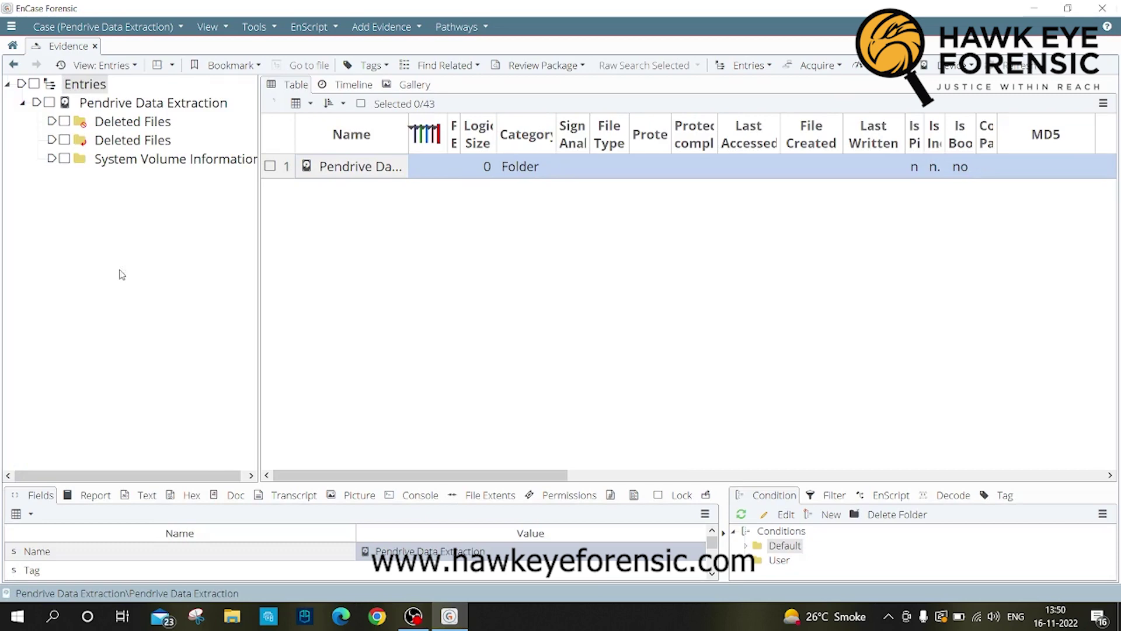
pyautogui.click(118, 104)
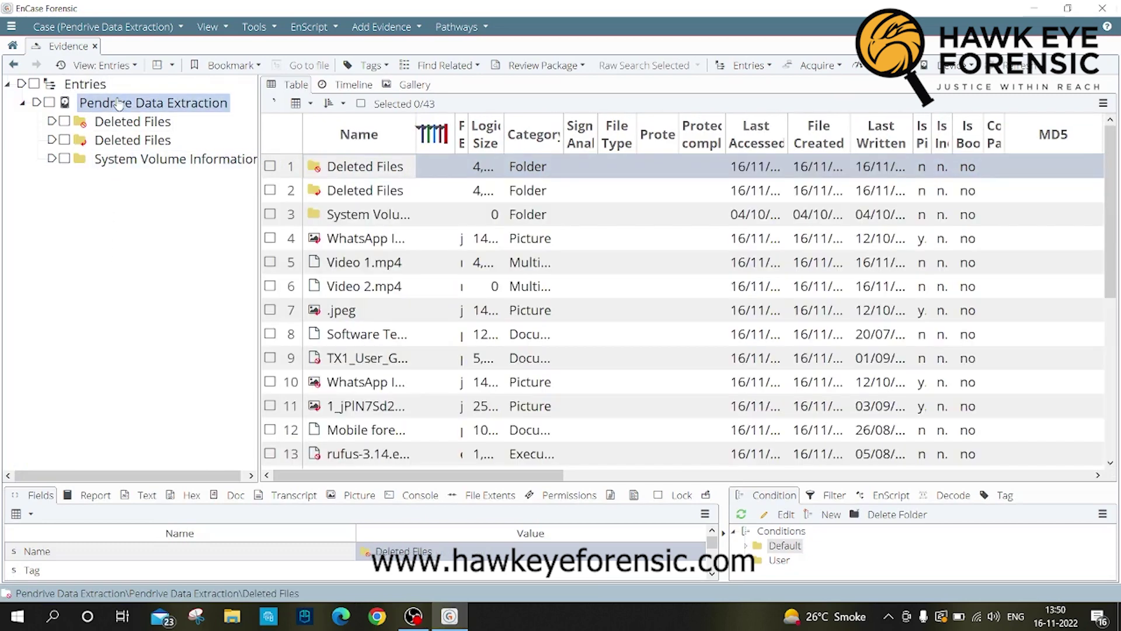
pyautogui.scroll(-1, 434, 330)
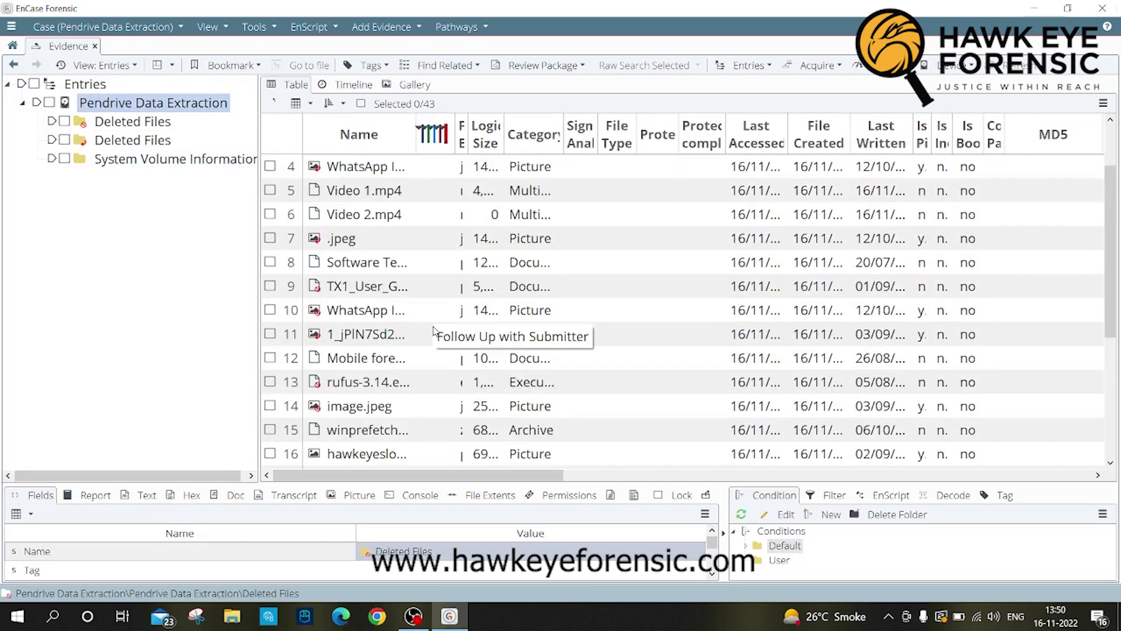
pyautogui.scroll(-1, 434, 331)
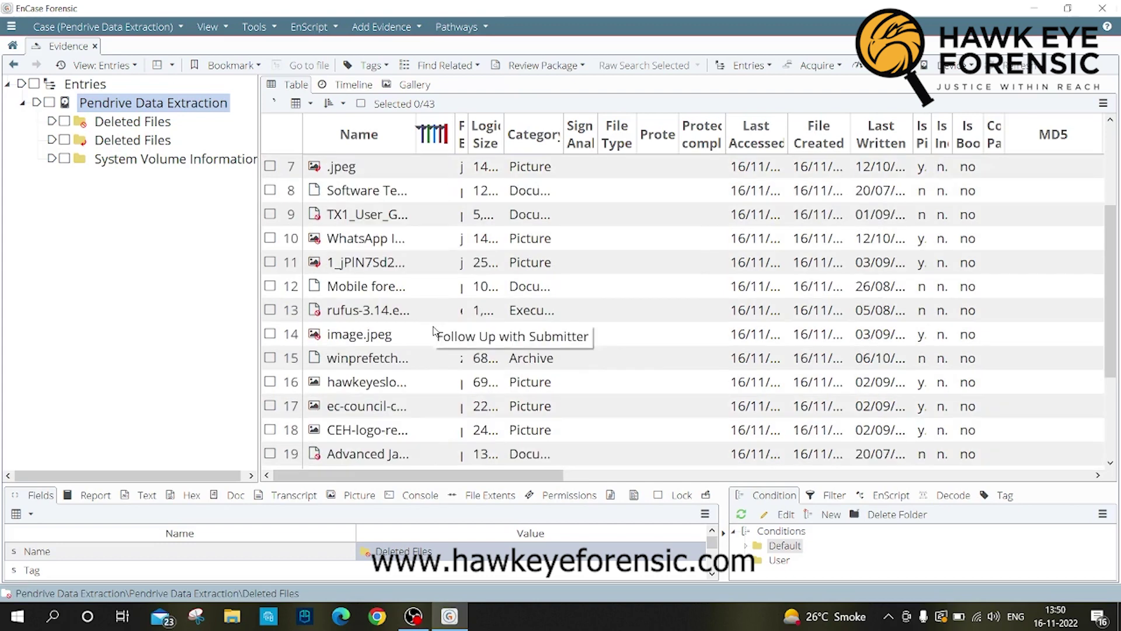
pyautogui.click(433, 330)
pyautogui.press('Down')
pyautogui.press('Down')
pyautogui.press('Down')
pyautogui.press('Down')
pyautogui.press('Down')
pyautogui.press('Down')
pyautogui.press('Down')
pyautogui.press('Down')
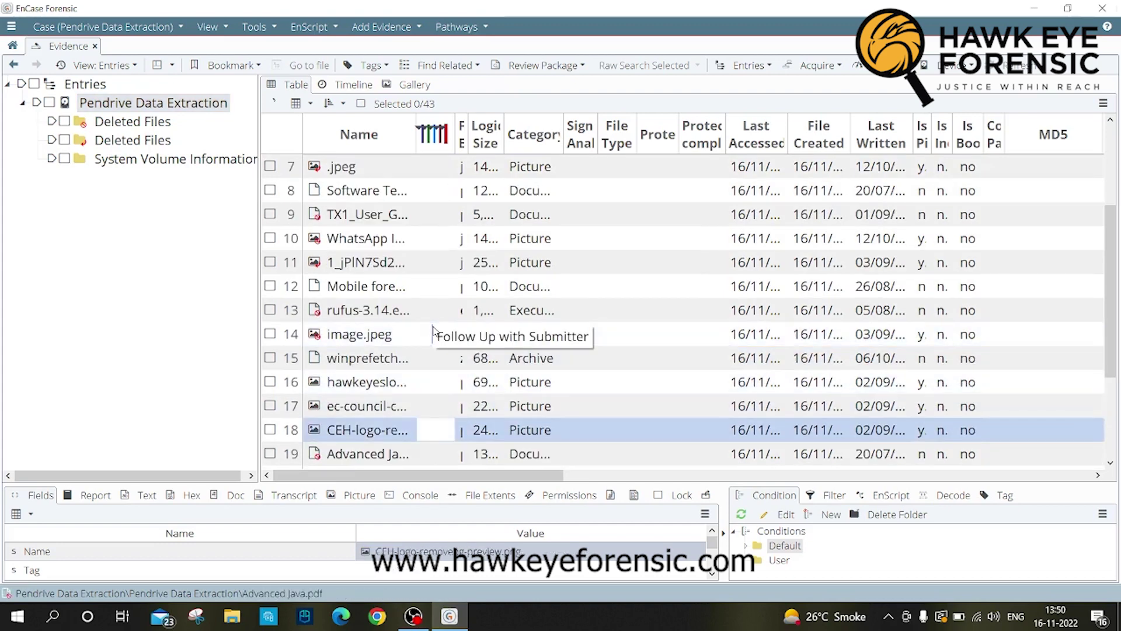
pyautogui.press('Down')
pyautogui.press('Down')
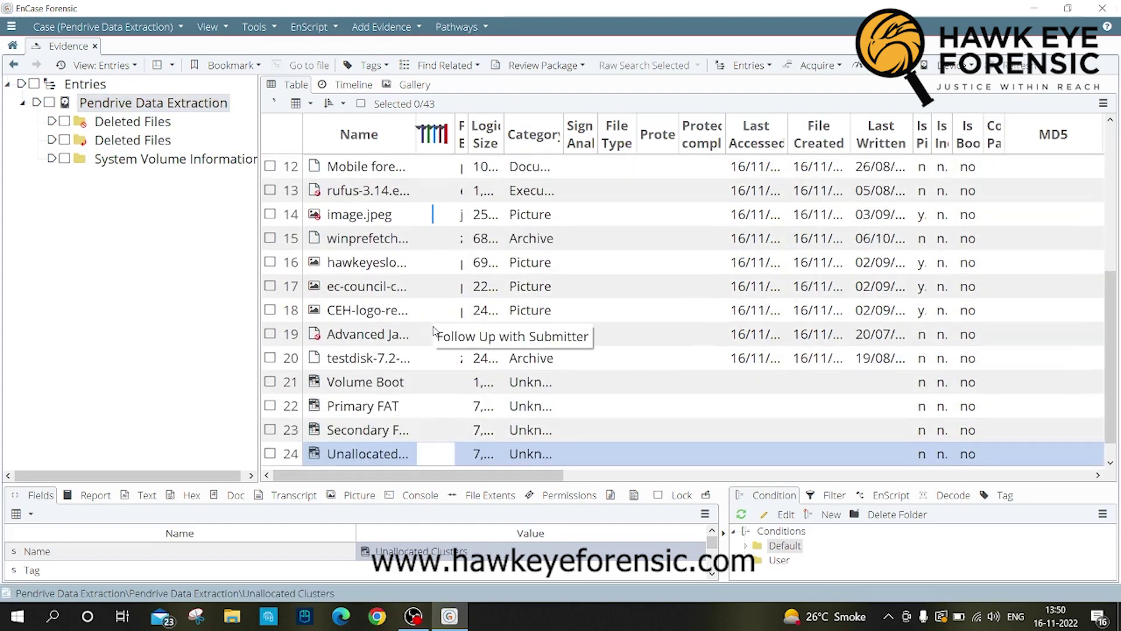